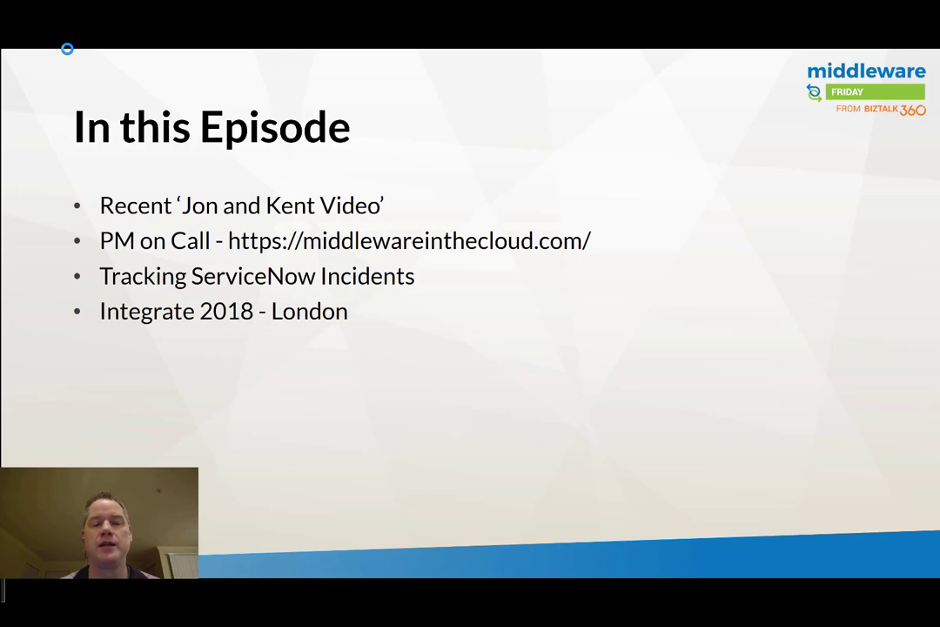
{"action": "key", "text": "Right"}
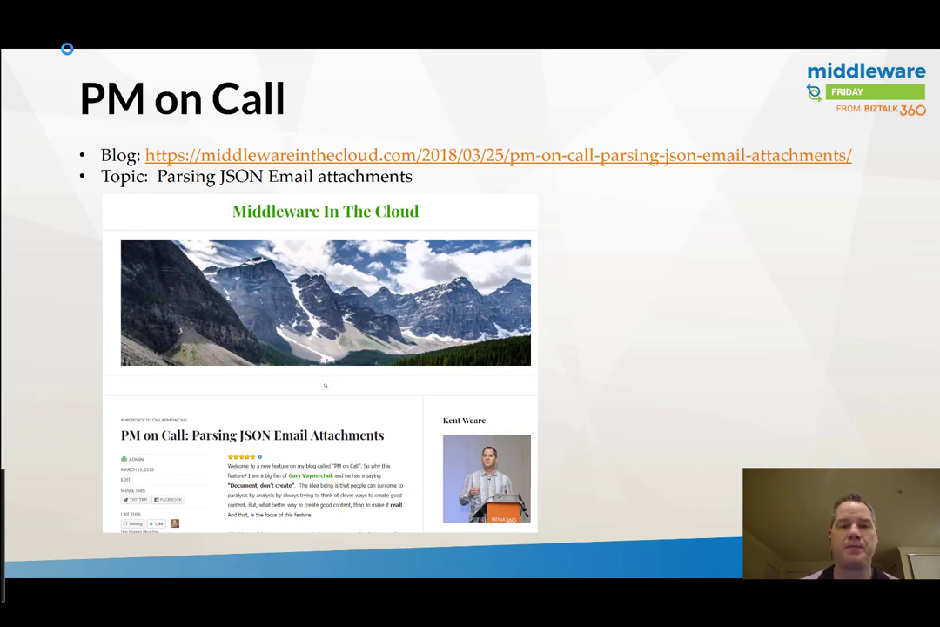
{"action": "key", "text": "Right"}
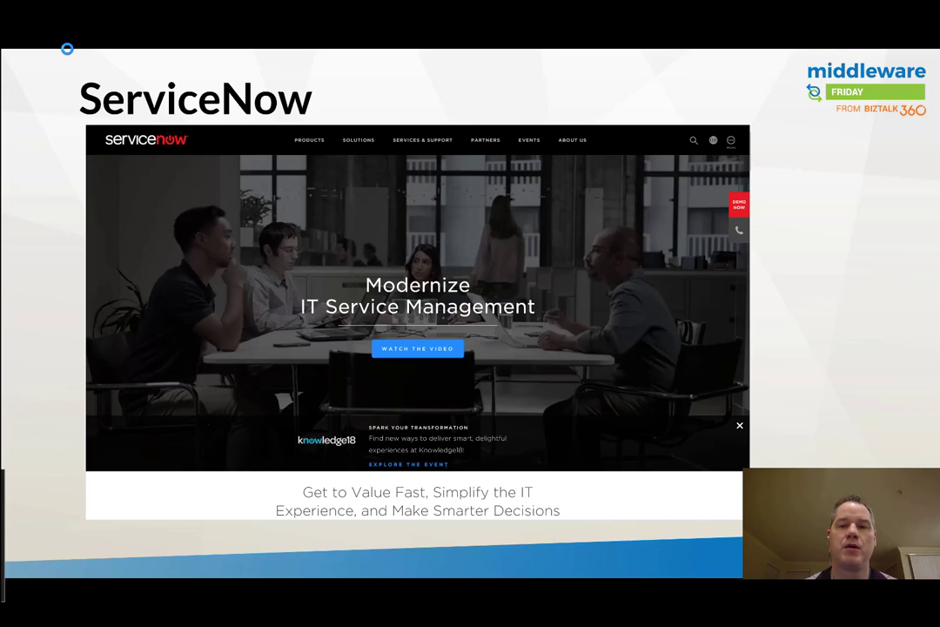
{"action": "key", "text": "Right"}
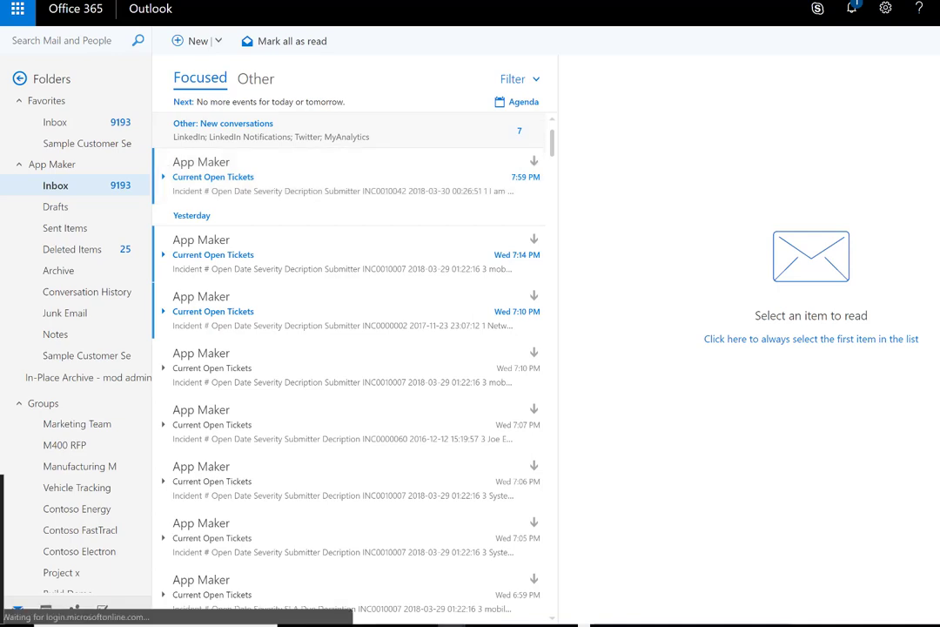
- Open the newest Current Open Tickets email in the inbox to view its incident table
{"action": "double_click", "coordinate": [341, 198]}
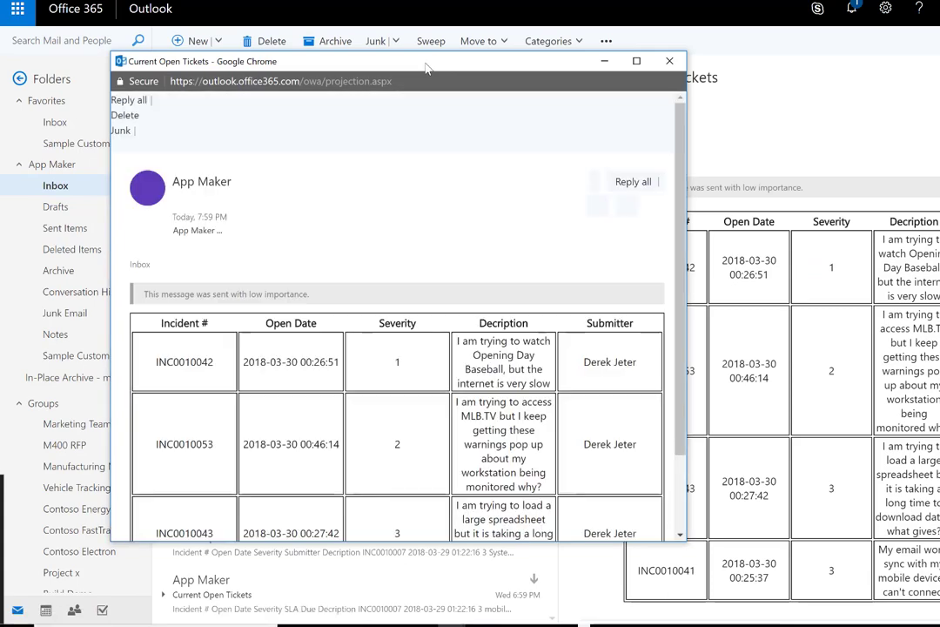
{"action": "double_click", "coordinate": [426, 67]}
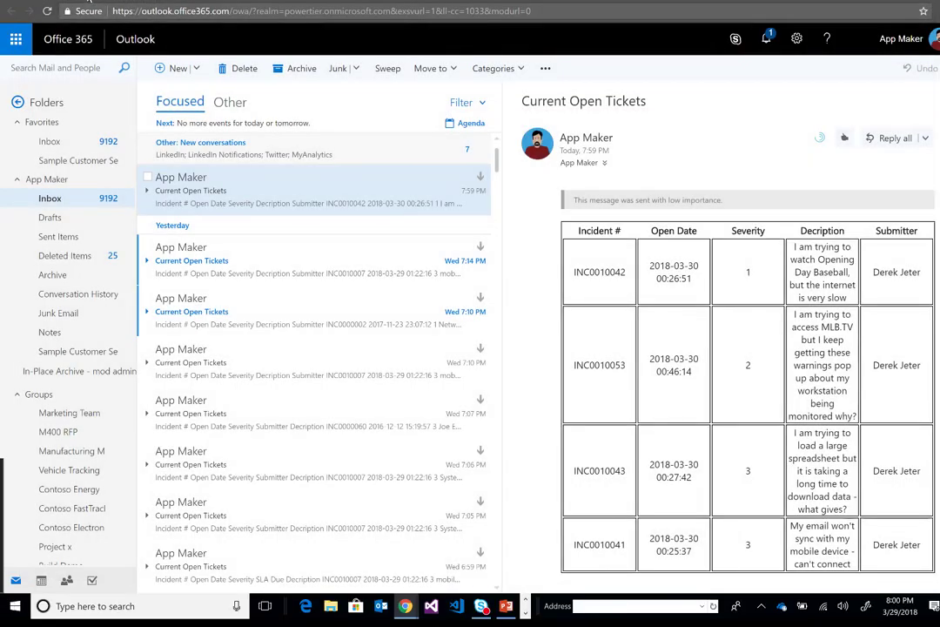
- Switch to Microsoft Flow and open the ServiceNow - Open Tickets flow in the designer, with its central column of actions in view
{"action": "left_click", "coordinate": [87, 1]}
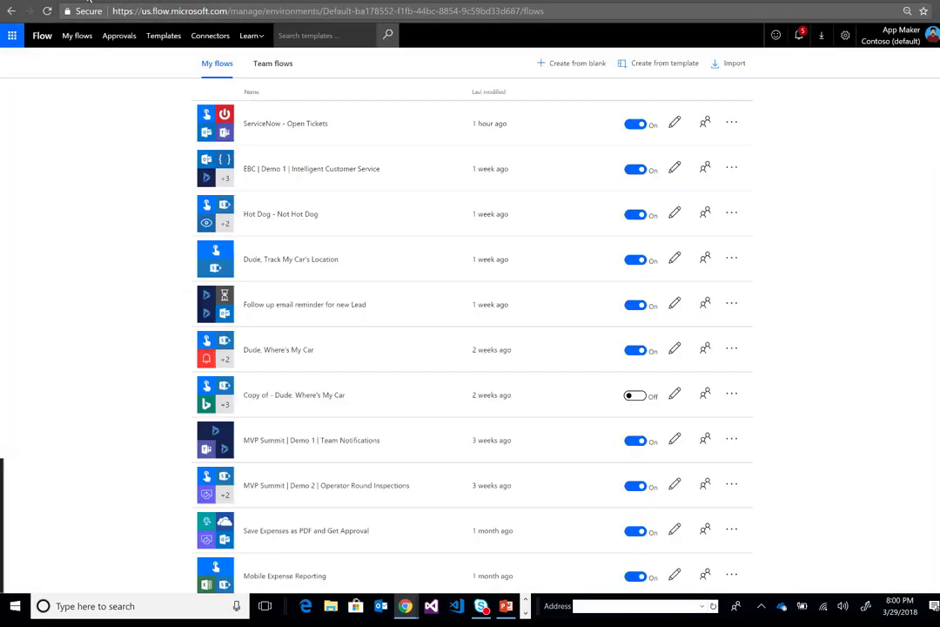
{"action": "left_click", "coordinate": [282, 124]}
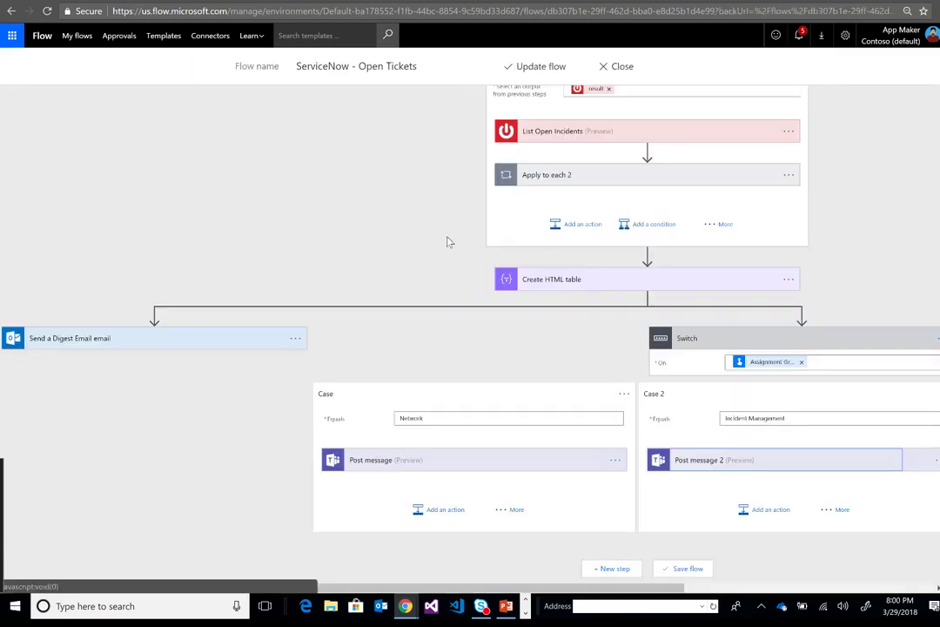
{"action": "scroll", "coordinate": [383, 292], "scroll_direction": "up", "scroll_amount": 2}
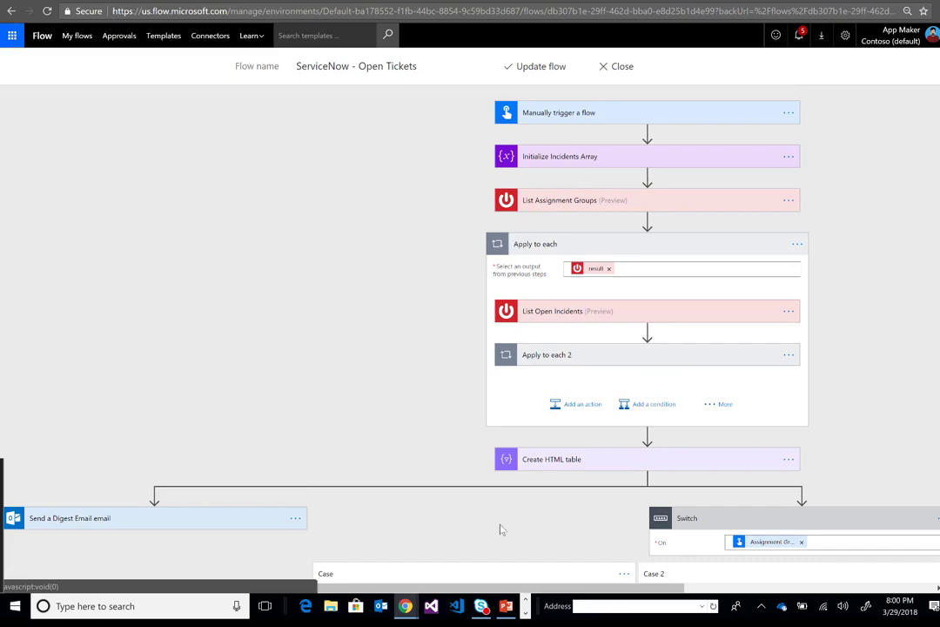
{"action": "left_click_drag", "start_coordinate": [542, 594], "coordinate": [620, 496]}
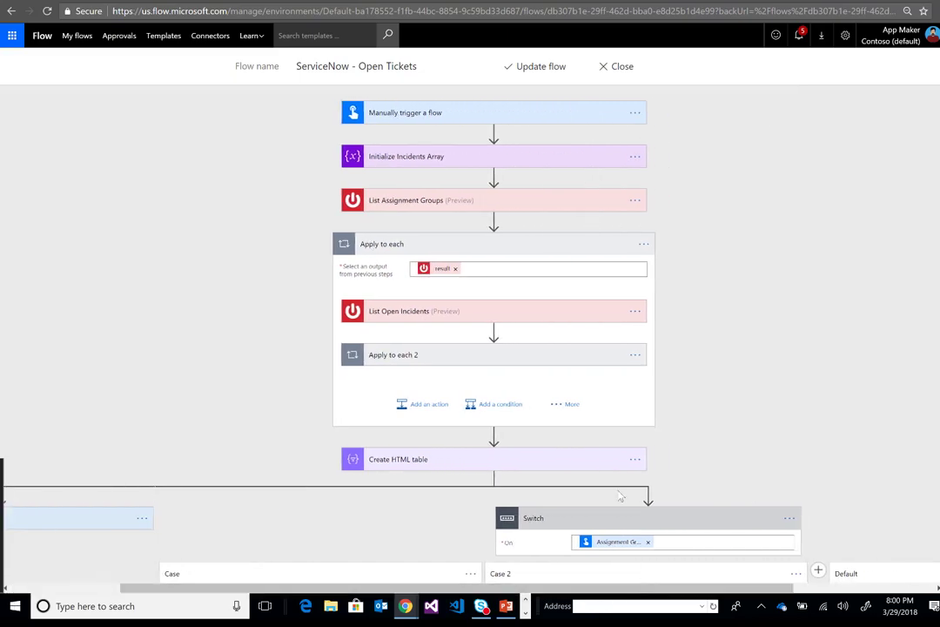
- Expand the manual trigger and the Initialize Incidents Array action to review their inputs and variable settings
{"action": "left_click", "coordinate": [510, 114]}
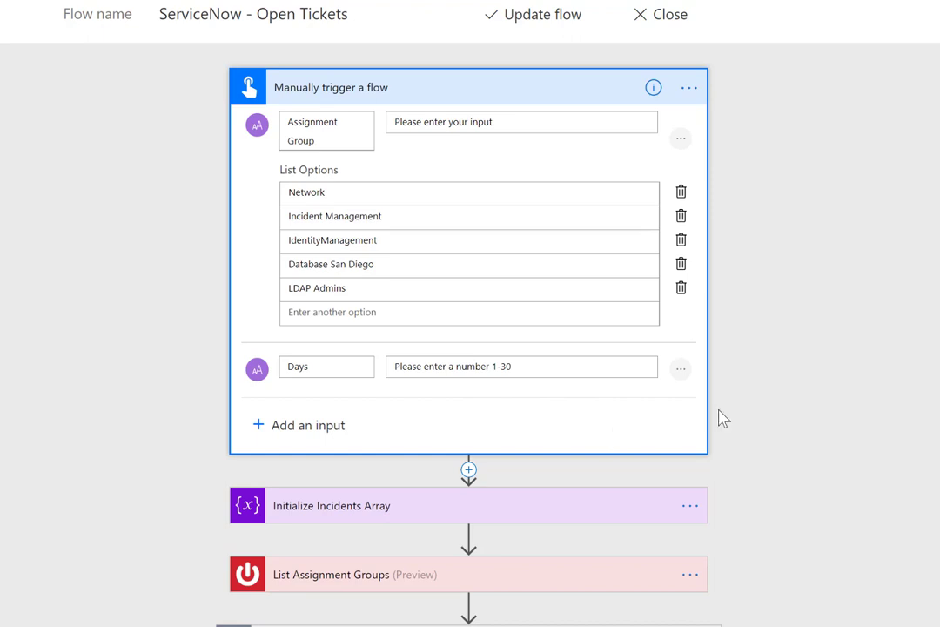
{"action": "scroll", "coordinate": [612, 436], "scroll_direction": "down", "scroll_amount": 3}
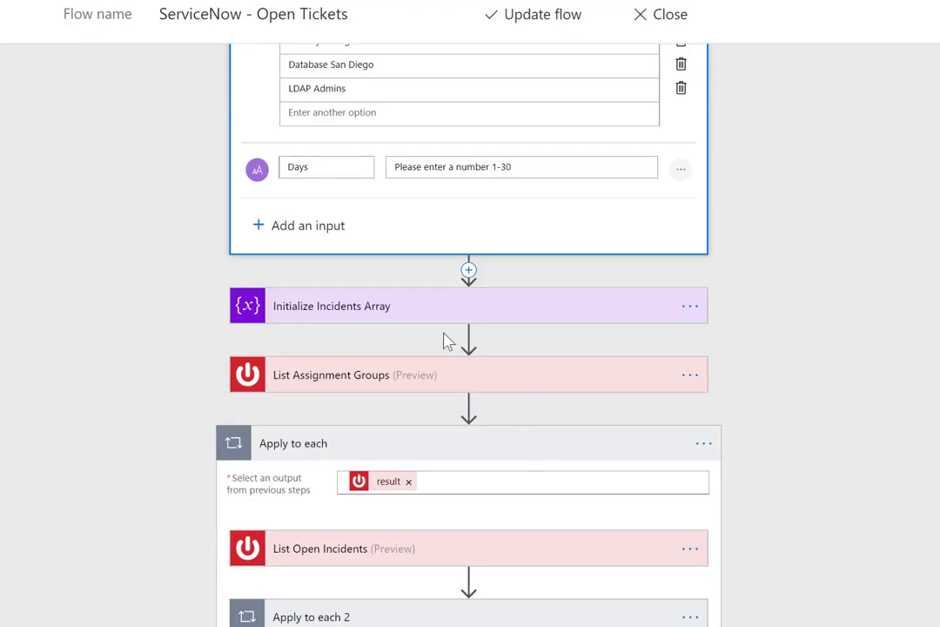
{"action": "left_click", "coordinate": [380, 307]}
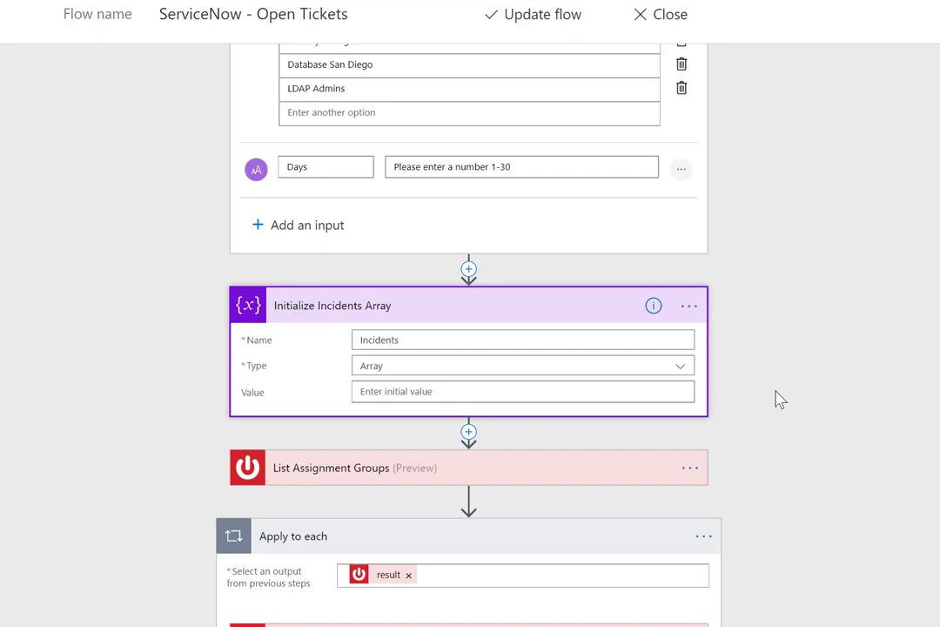
- Expand the List Assignment Groups action with its advanced options and bring up the dynamic content for its Query field
{"action": "scroll", "coordinate": [779, 403], "scroll_direction": "down", "scroll_amount": 2}
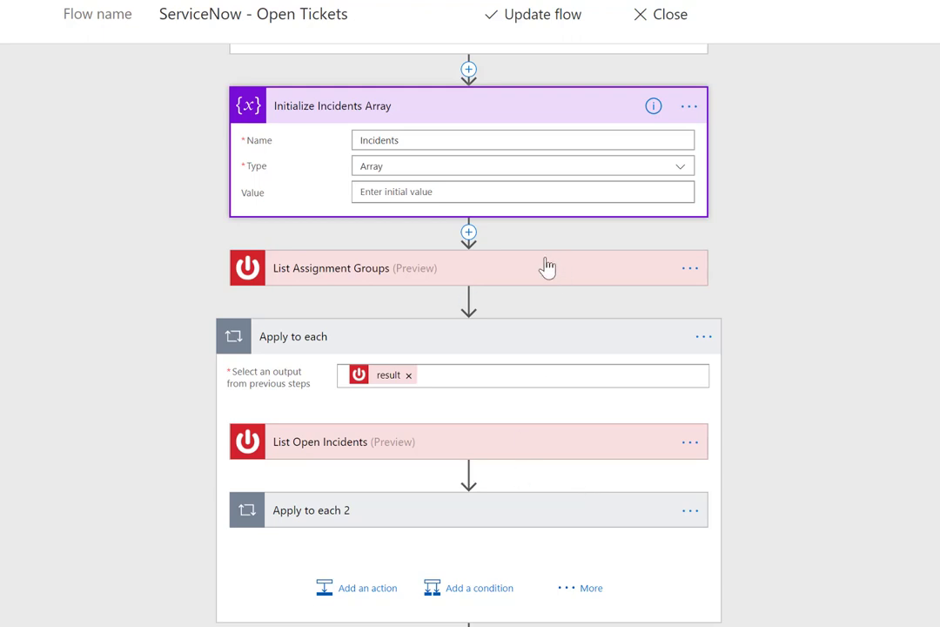
{"action": "left_click", "coordinate": [544, 269]}
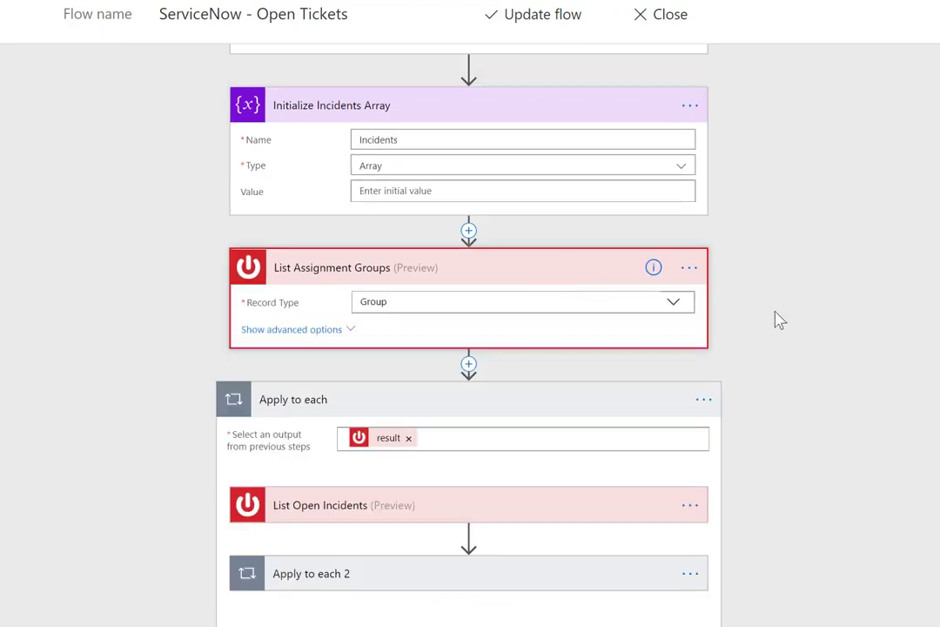
{"action": "left_click", "coordinate": [338, 331]}
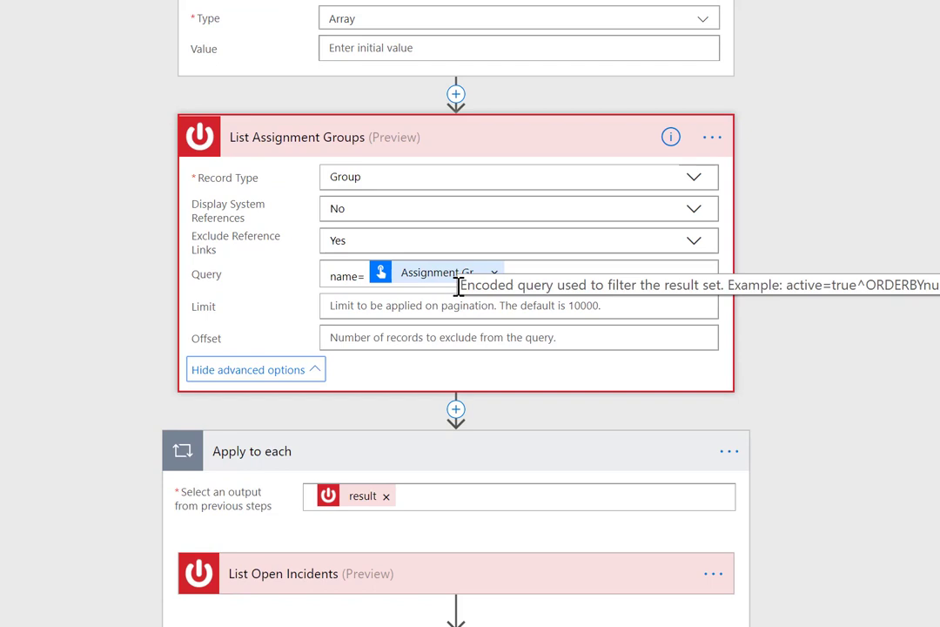
{"action": "left_click", "coordinate": [557, 272]}
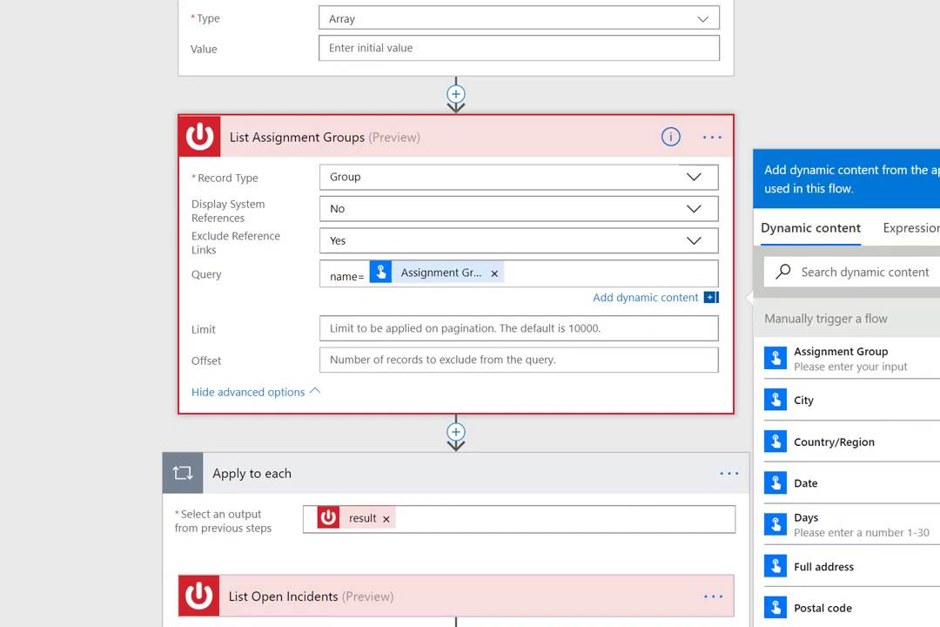
- Expand the List Open Incidents action inside Apply to each and show its advanced options to review the query
{"action": "scroll", "coordinate": [456, 314], "scroll_direction": "down", "scroll_amount": 5}
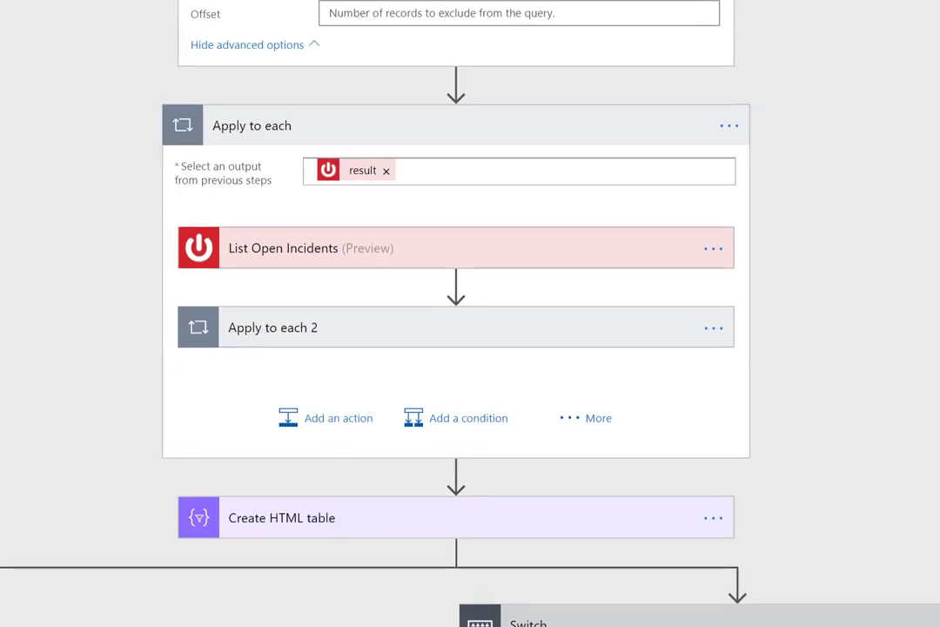
{"action": "scroll", "coordinate": [46, 399], "scroll_direction": "up", "scroll_amount": 2}
{"action": "left_click", "coordinate": [337, 370]}
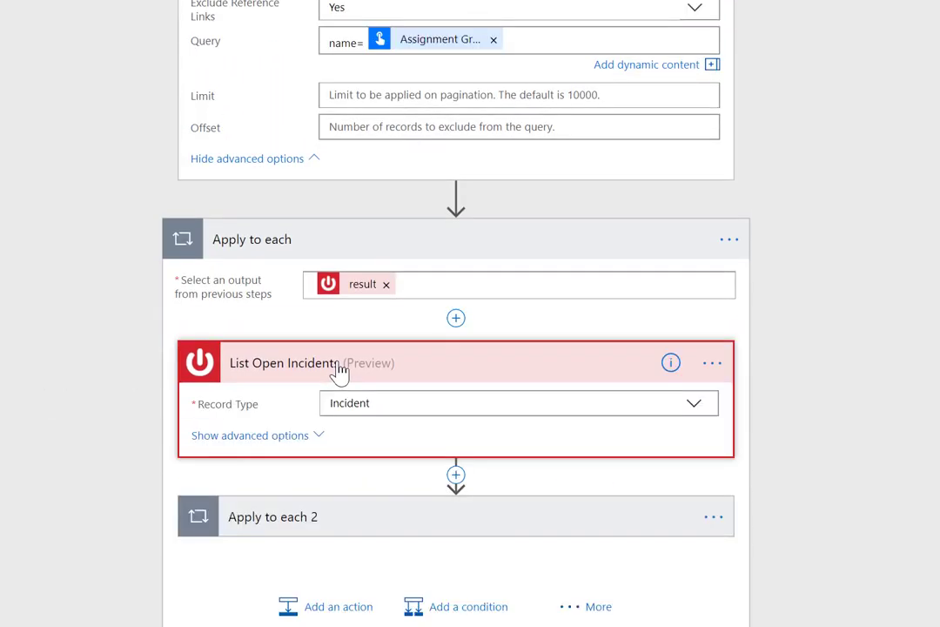
{"action": "left_click", "coordinate": [238, 435]}
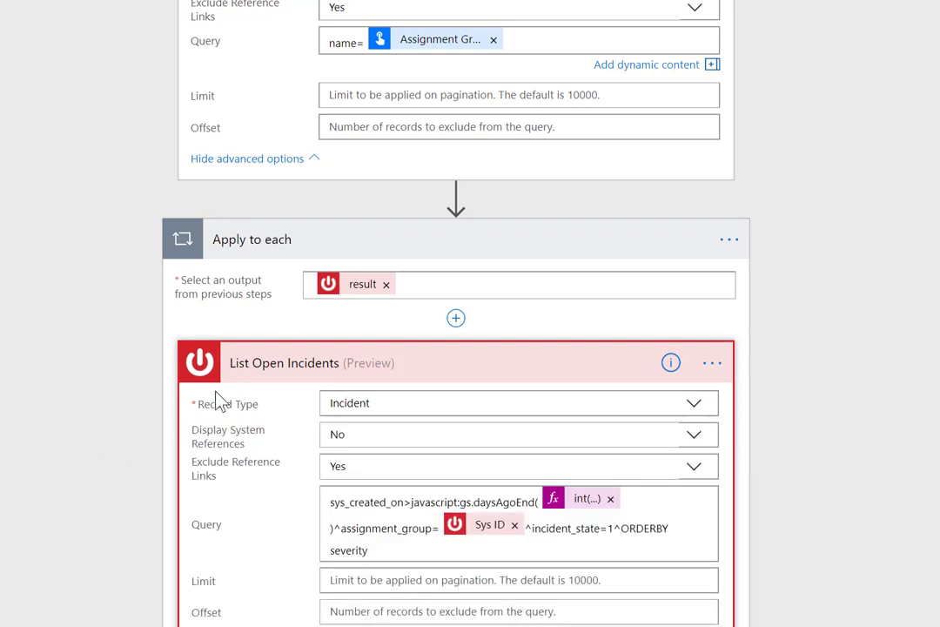
{"action": "scroll", "coordinate": [328, 389], "scroll_direction": "down", "scroll_amount": 2}
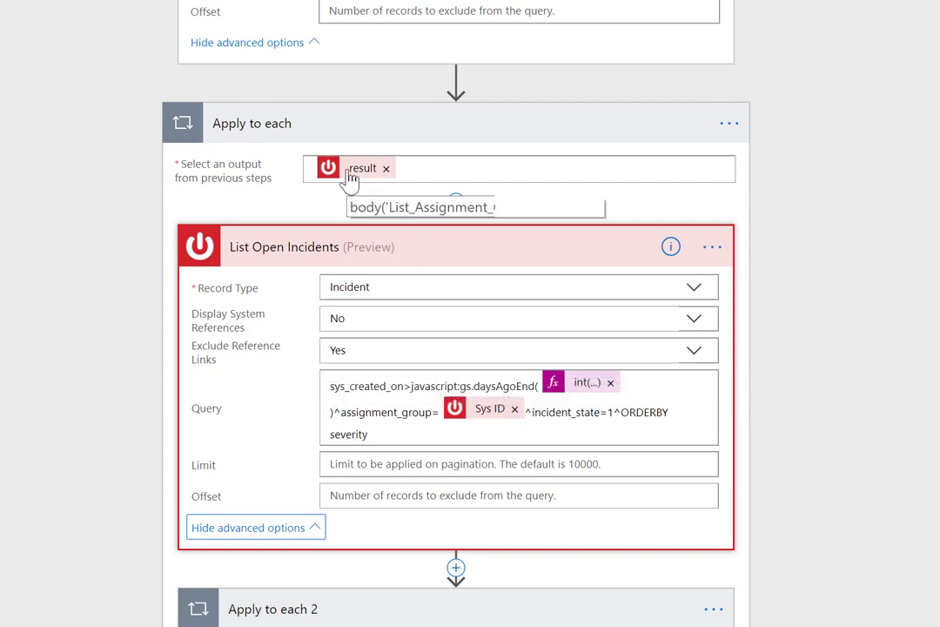
- Examine how the List Assignment Groups query and its result feed the Sys ID filter in the List Open Incidents query
{"action": "scroll", "coordinate": [797, 211], "scroll_direction": "up", "scroll_amount": 2}
{"action": "scroll", "coordinate": [672, 178], "scroll_direction": "up", "scroll_amount": 3}
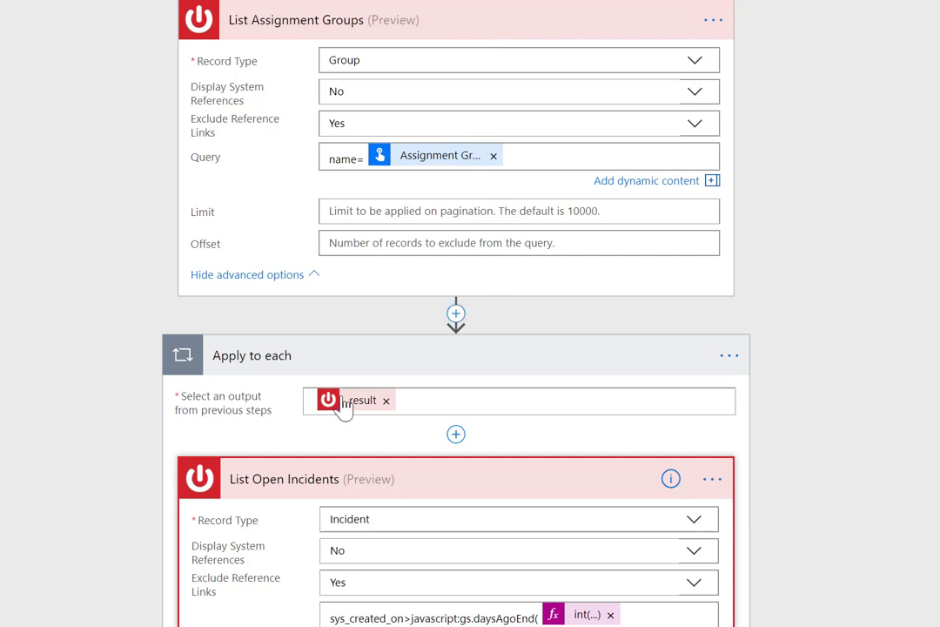
{"action": "scroll", "coordinate": [458, 338], "scroll_direction": "down", "scroll_amount": 3}
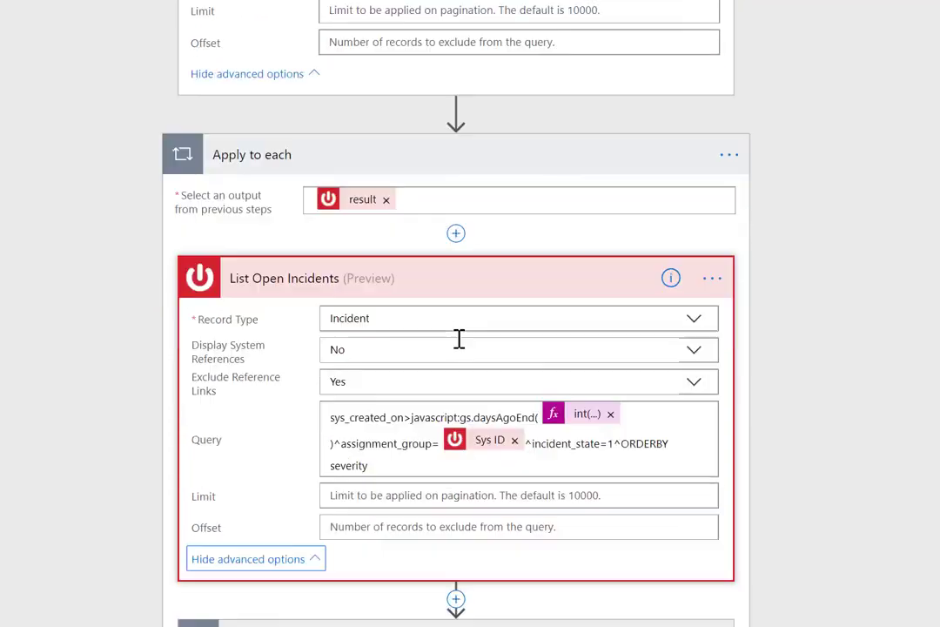
{"action": "scroll", "coordinate": [459, 339], "scroll_direction": "down", "scroll_amount": 2}
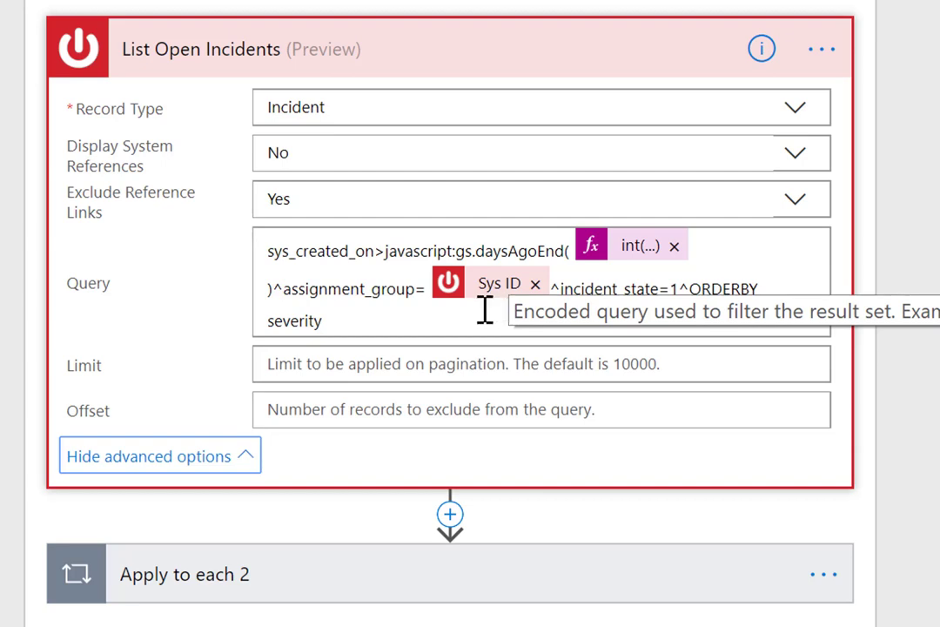
{"action": "scroll", "coordinate": [909, 434], "scroll_direction": "up", "scroll_amount": 8}
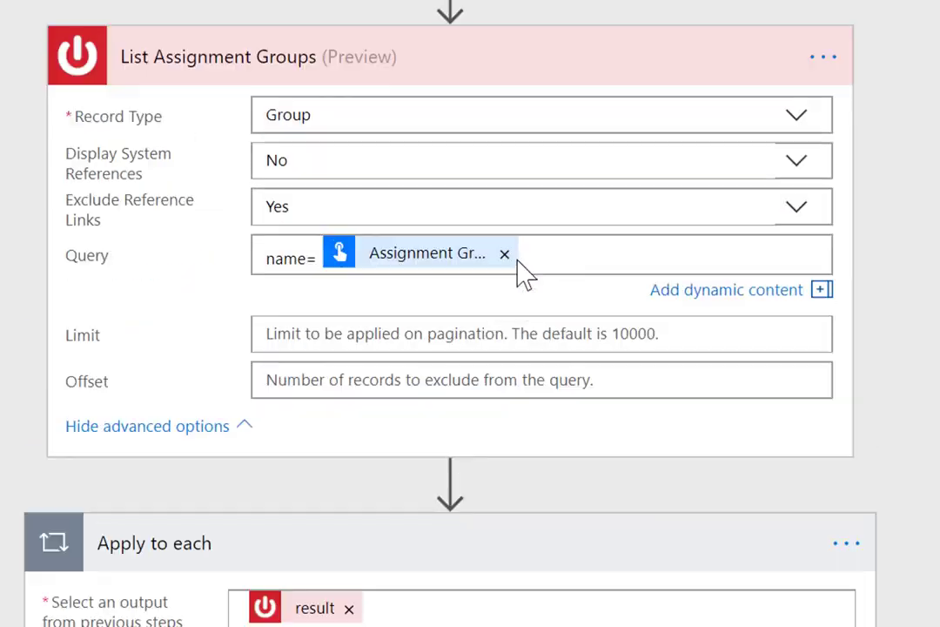
{"action": "scroll", "coordinate": [367, 221], "scroll_direction": "down", "scroll_amount": 5}
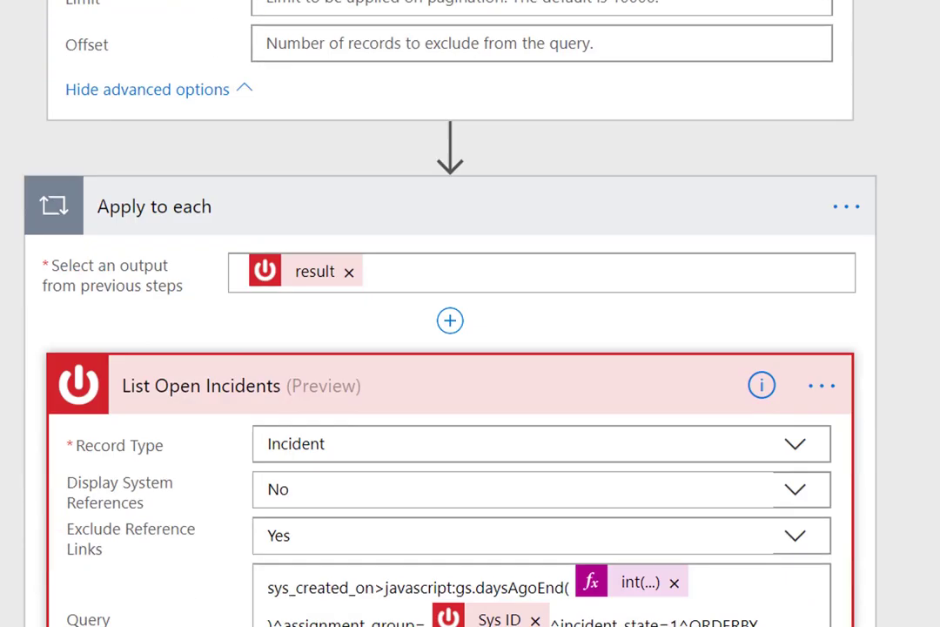
{"action": "scroll", "coordinate": [485, 487], "scroll_direction": "down", "scroll_amount": 3}
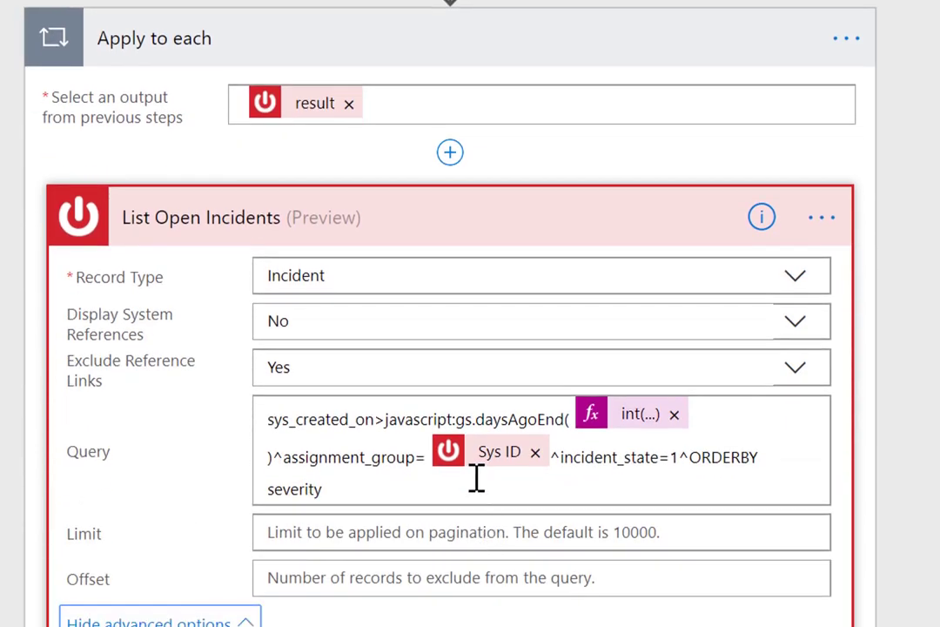
{"action": "scroll", "coordinate": [484, 483], "scroll_direction": "down", "scroll_amount": 3}
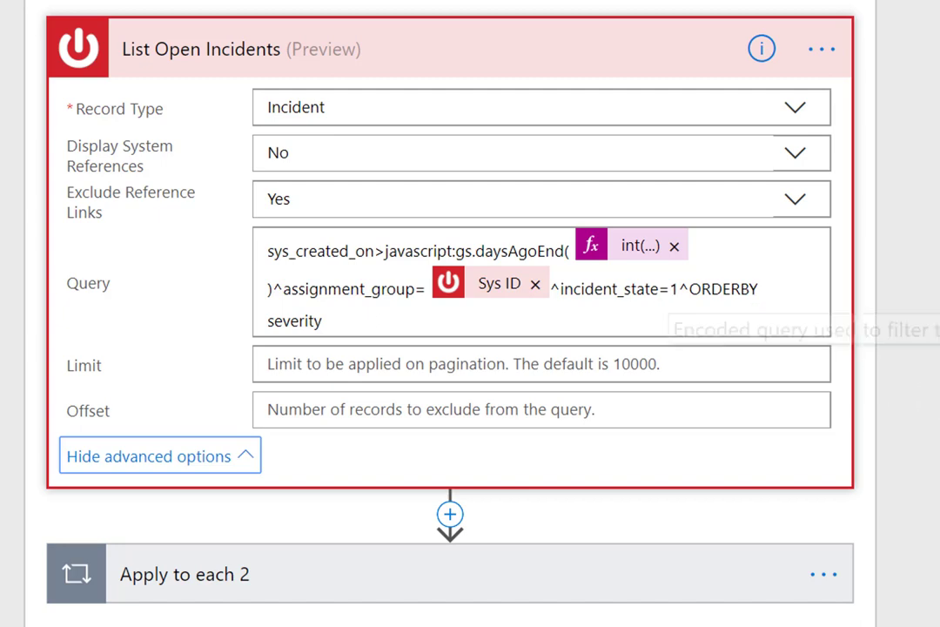
- Expand the Apply to each 2 loop and its Get Ticket Submitter action, including the action's advanced options
{"action": "scroll", "coordinate": [450, 348], "scroll_direction": "down", "scroll_amount": 1}
{"action": "scroll", "coordinate": [823, 222], "scroll_direction": "down", "scroll_amount": 3}
{"action": "scroll", "coordinate": [822, 221], "scroll_direction": "up", "scroll_amount": 2}
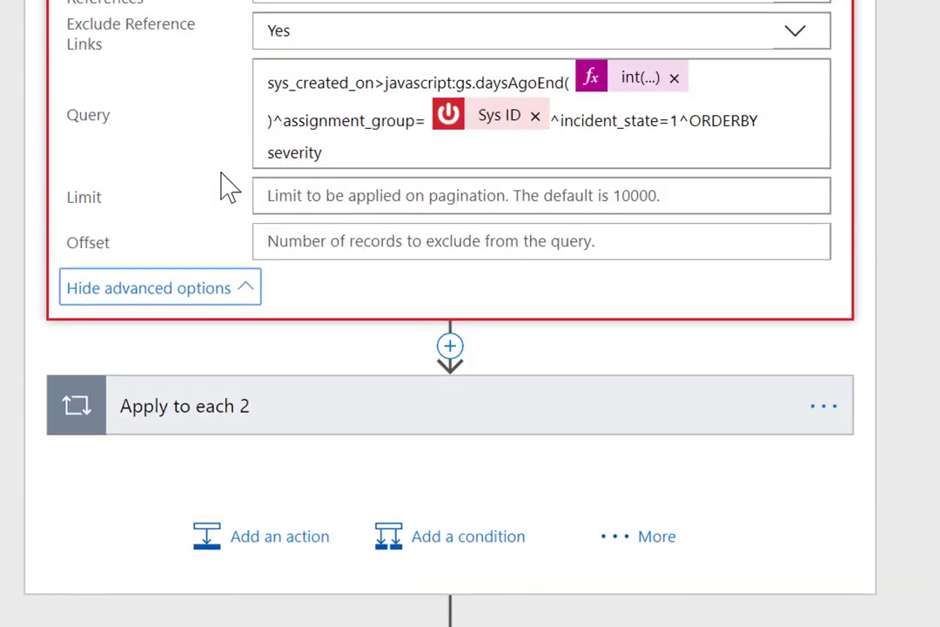
{"action": "left_click", "coordinate": [251, 424]}
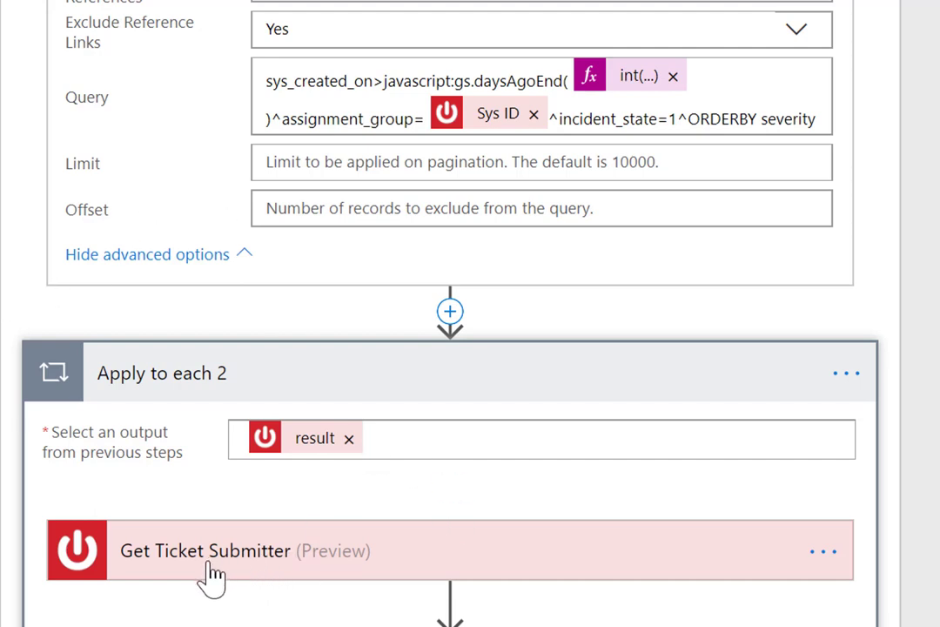
{"action": "left_click", "coordinate": [329, 567]}
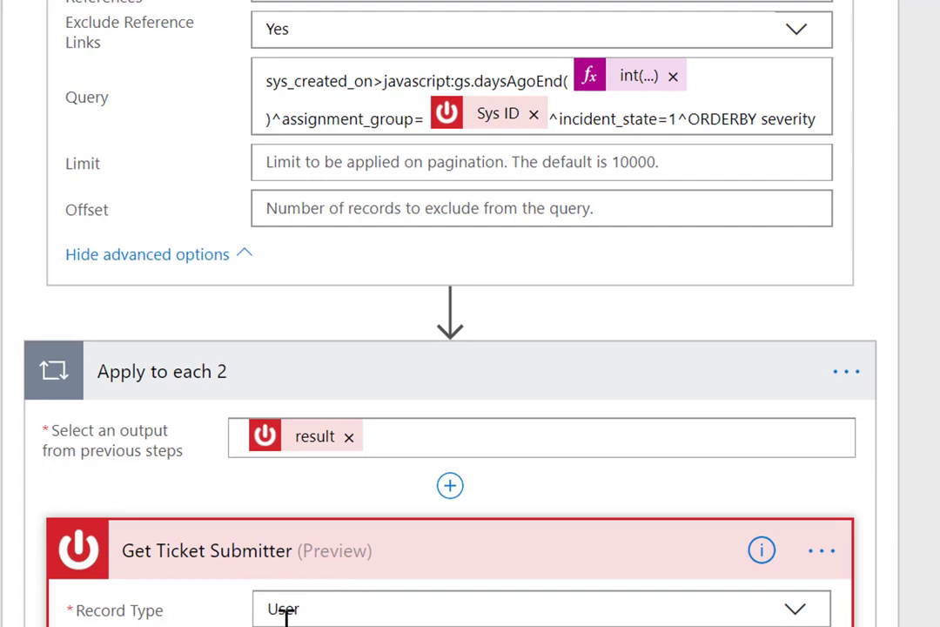
{"action": "scroll", "coordinate": [286, 614], "scroll_direction": "down", "scroll_amount": 4}
{"action": "scroll", "coordinate": [168, 326], "scroll_direction": "down", "scroll_amount": 3}
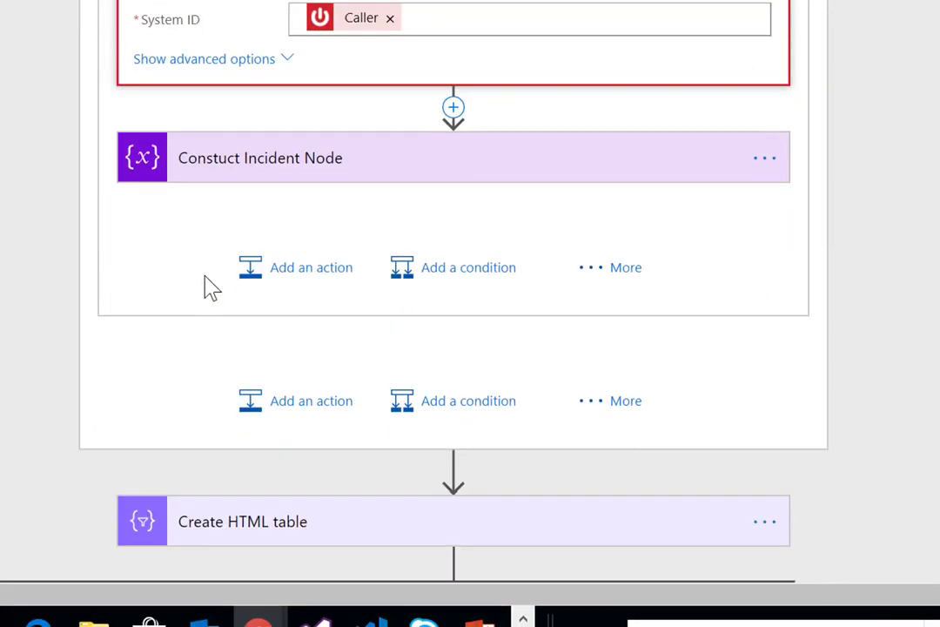
{"action": "left_click", "coordinate": [217, 63]}
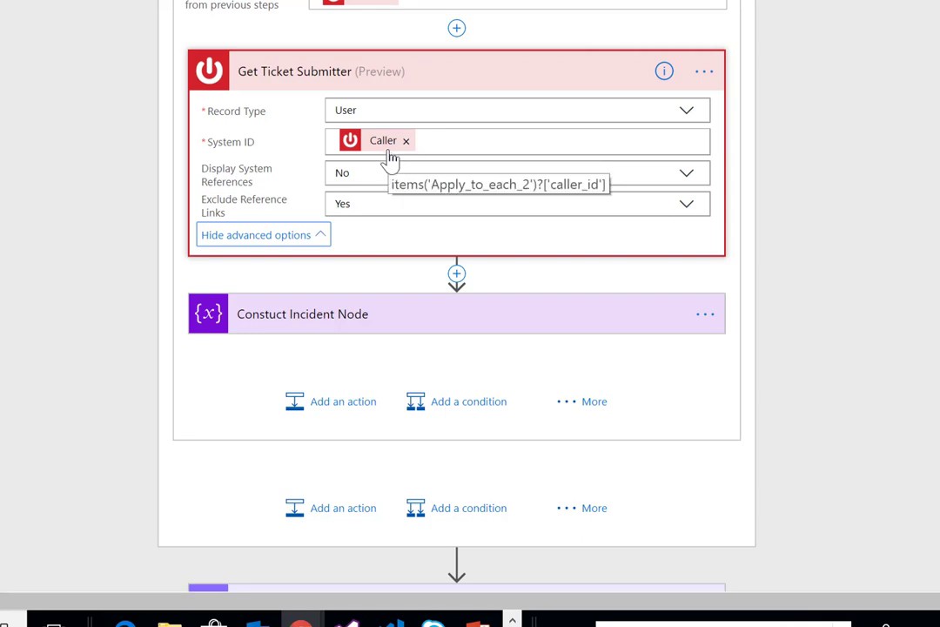
- Recheck the input of the Apply to each 2 loop and expand the Constuct Incident Node action to review its value fields
{"action": "scroll", "coordinate": [389, 160], "scroll_direction": "up", "scroll_amount": 5}
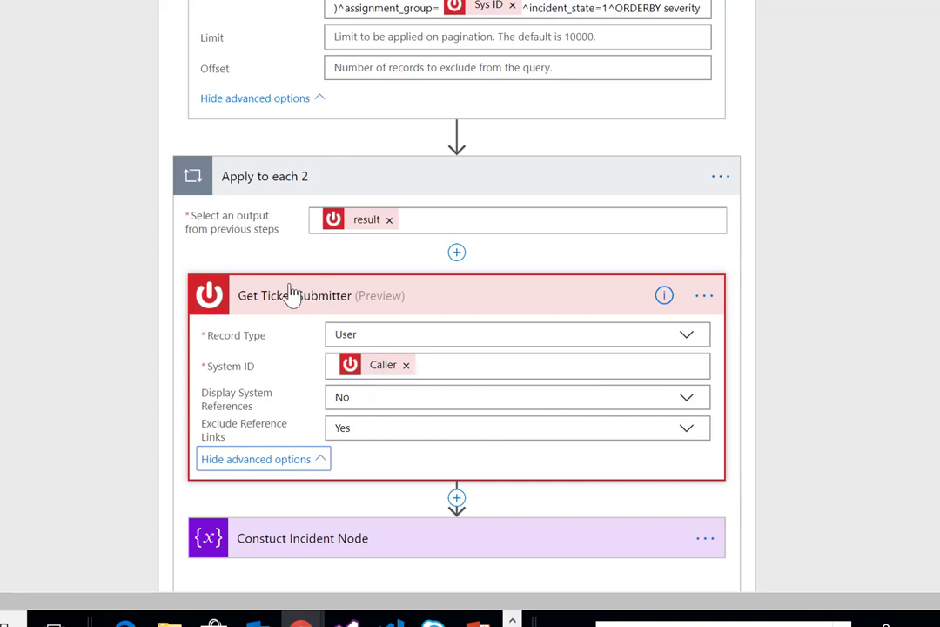
{"action": "scroll", "coordinate": [315, 413], "scroll_direction": "down", "scroll_amount": 3}
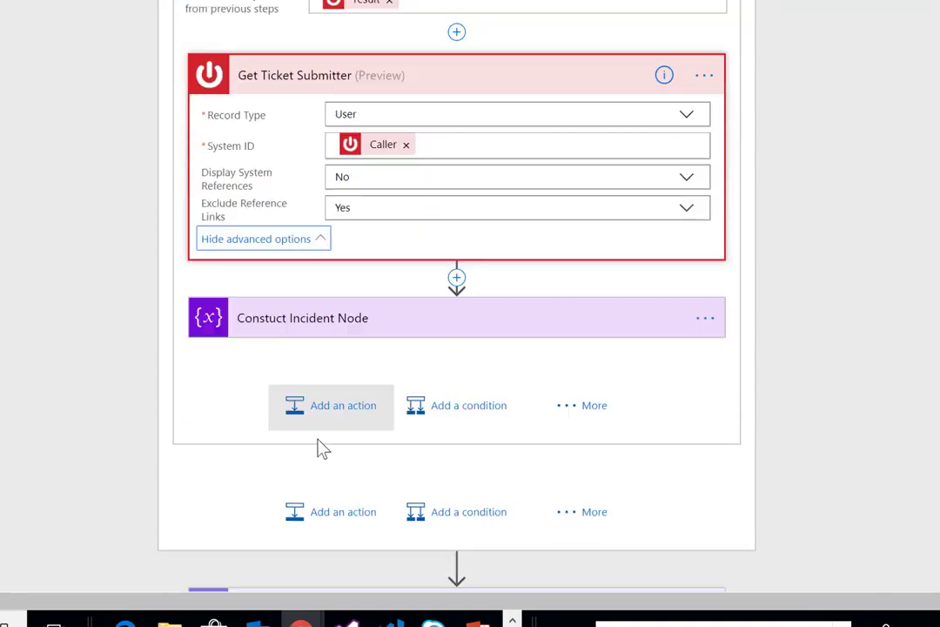
{"action": "left_click", "coordinate": [329, 327]}
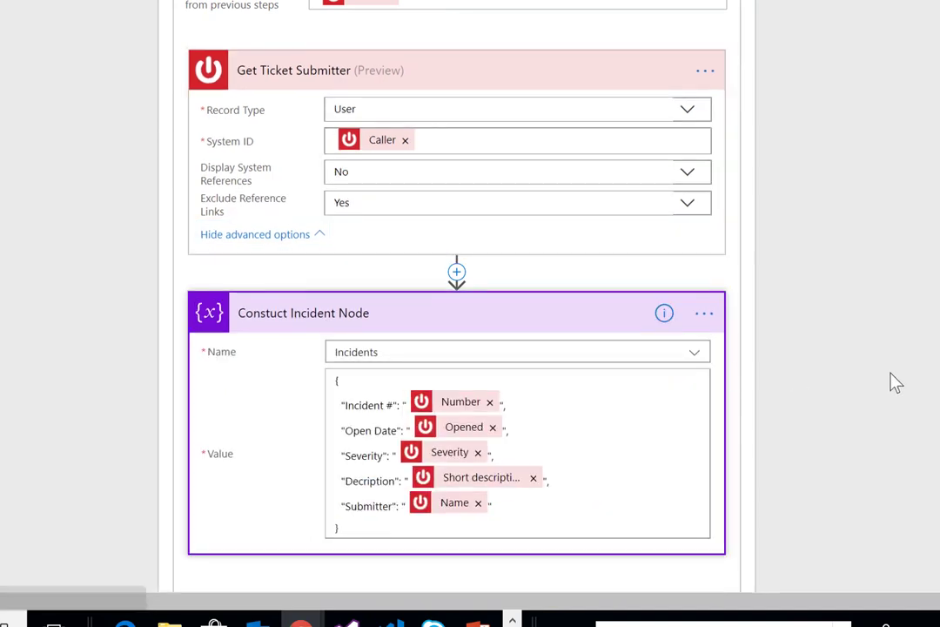
- Show the dynamic content for the Constuct Incident Node value and examine the full list of Get Ticket Submitter outputs
{"action": "scroll", "coordinate": [892, 382], "scroll_direction": "down", "scroll_amount": 3}
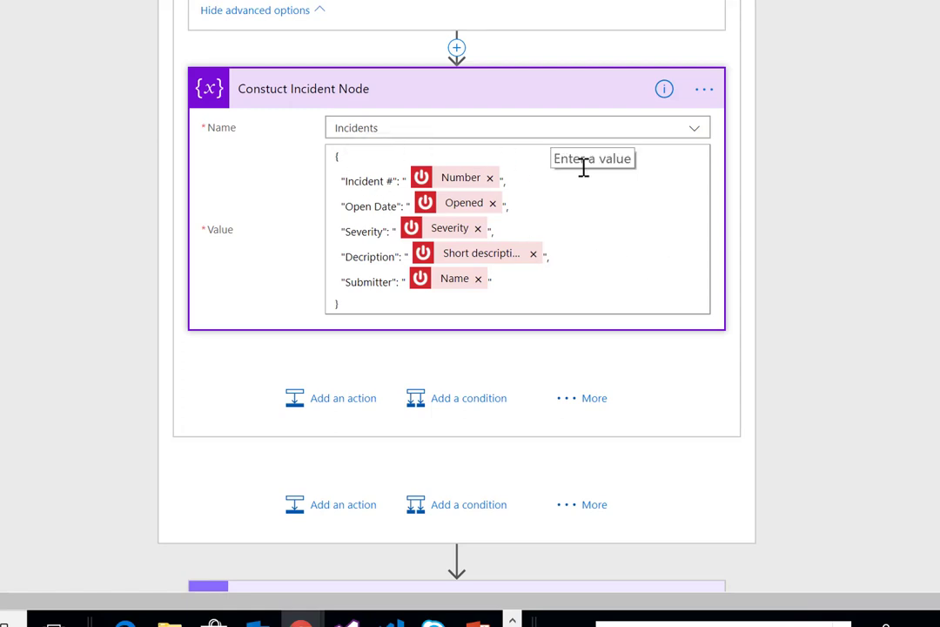
{"action": "left_click", "coordinate": [533, 196]}
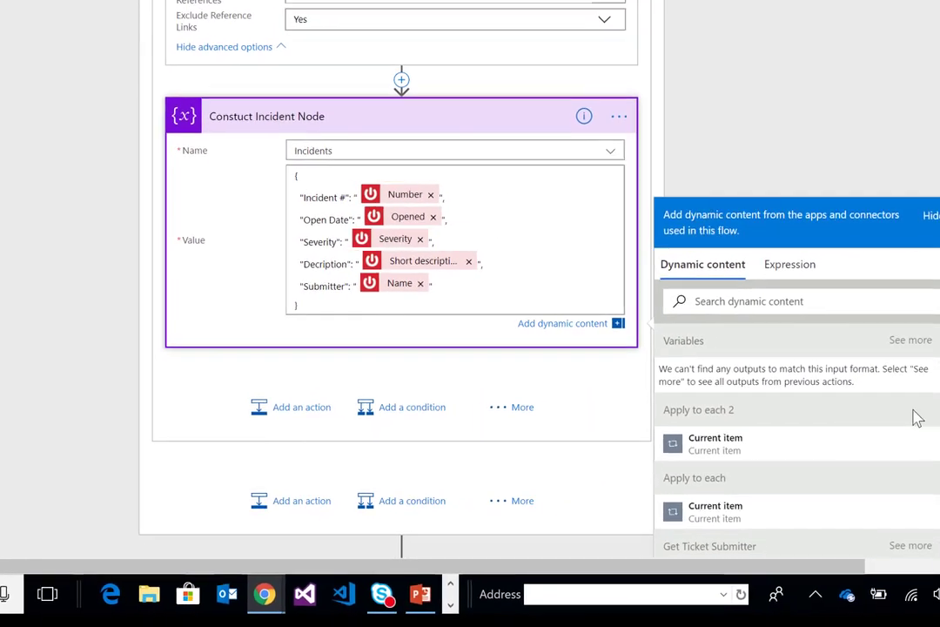
{"action": "scroll", "coordinate": [824, 423], "scroll_direction": "down", "scroll_amount": 2}
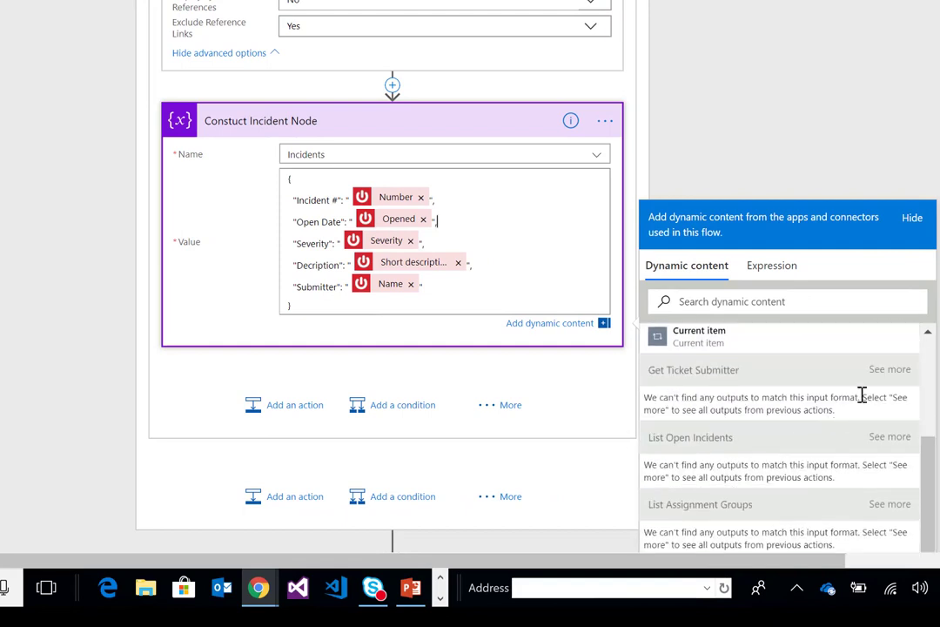
{"action": "left_click", "coordinate": [889, 369]}
{"action": "scroll", "coordinate": [835, 427], "scroll_direction": "down", "scroll_amount": 5}
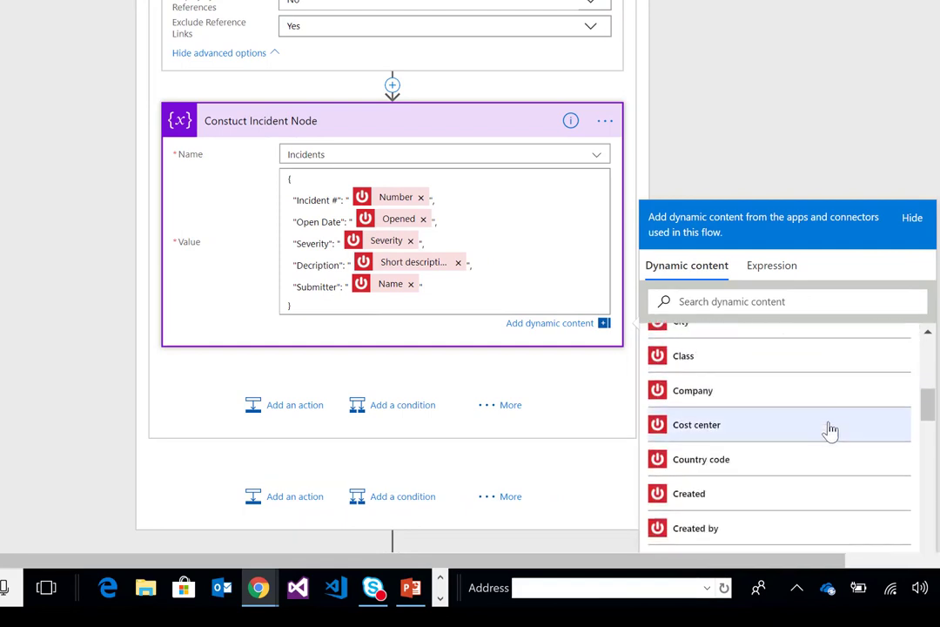
{"action": "scroll", "coordinate": [831, 429], "scroll_direction": "down", "scroll_amount": 8}
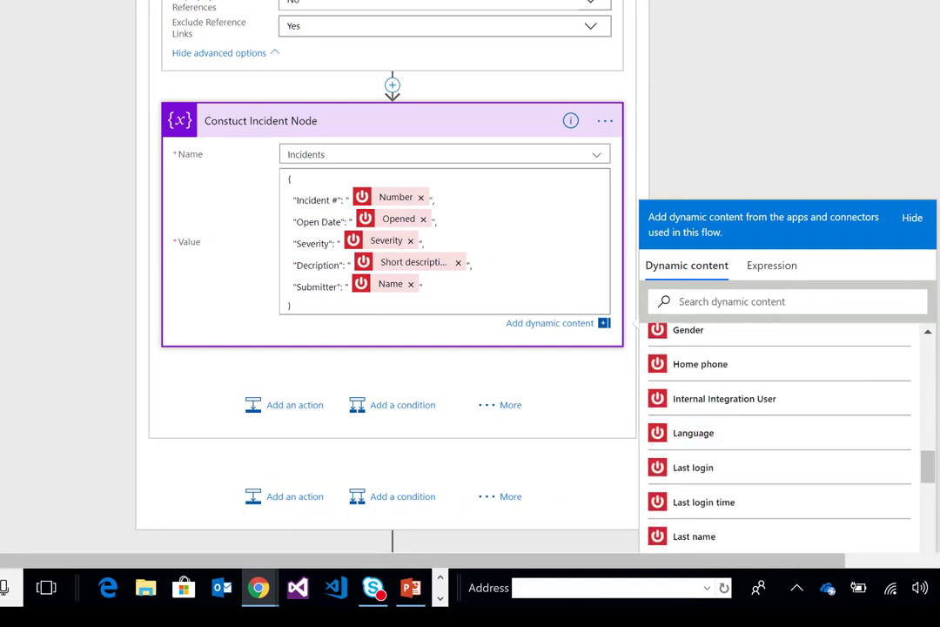
{"action": "scroll", "coordinate": [870, 342], "scroll_direction": "down", "scroll_amount": 4}
{"action": "scroll", "coordinate": [847, 313], "scroll_direction": "down", "scroll_amount": 2}
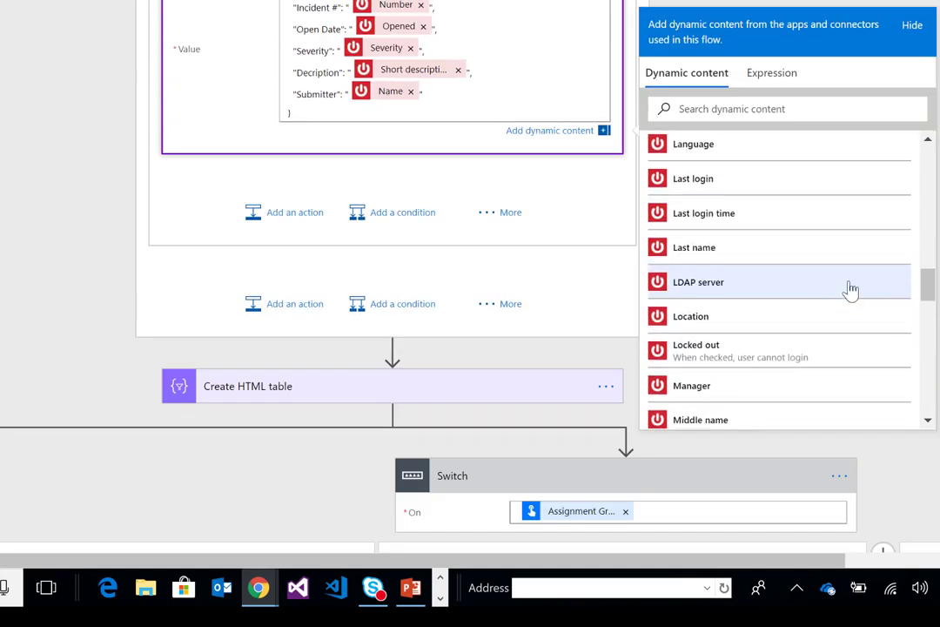
{"action": "scroll", "coordinate": [849, 292], "scroll_direction": "down", "scroll_amount": 5}
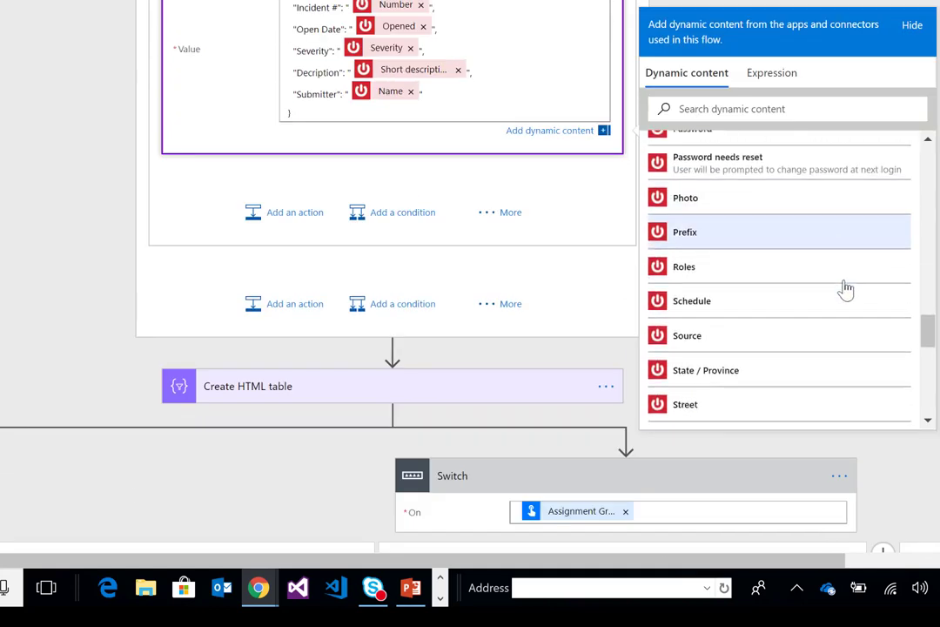
{"action": "scroll", "coordinate": [845, 286], "scroll_direction": "down", "scroll_amount": 3}
{"action": "scroll", "coordinate": [822, 285], "scroll_direction": "down", "scroll_amount": 4}
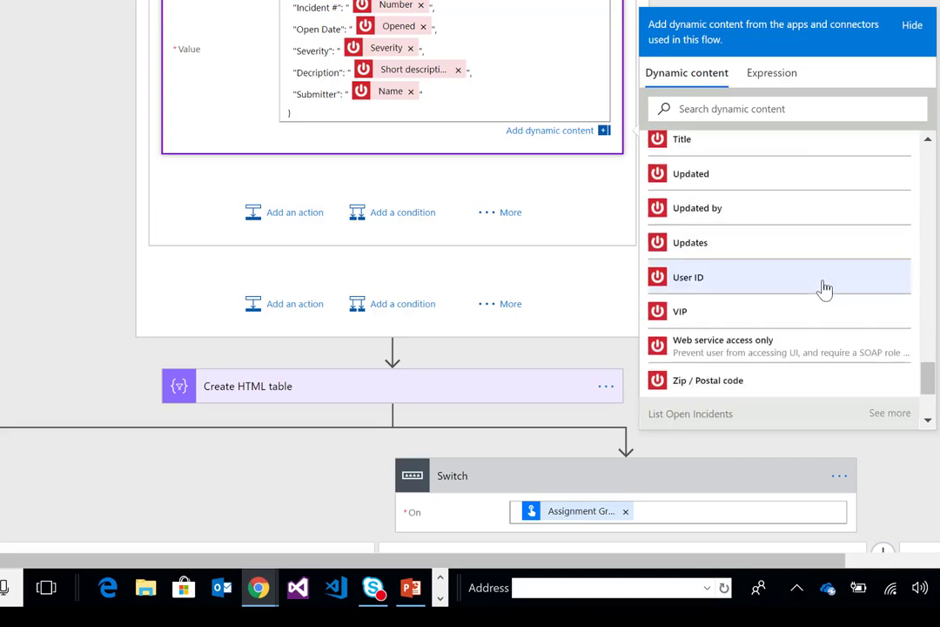
- Browse all List Open Incidents outputs offered as dynamic content for the incident value, and close the list without inserting anything
{"action": "scroll", "coordinate": [822, 289], "scroll_direction": "down", "scroll_amount": 3}
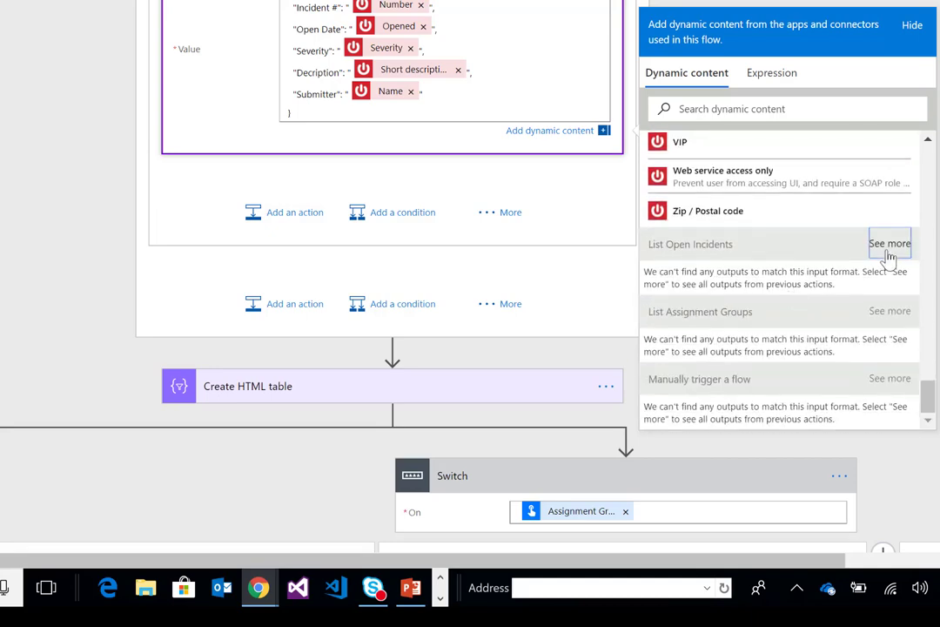
{"action": "left_click", "coordinate": [889, 244]}
{"action": "scroll", "coordinate": [815, 324], "scroll_direction": "down", "scroll_amount": 6}
{"action": "scroll", "coordinate": [817, 328], "scroll_direction": "down", "scroll_amount": 10}
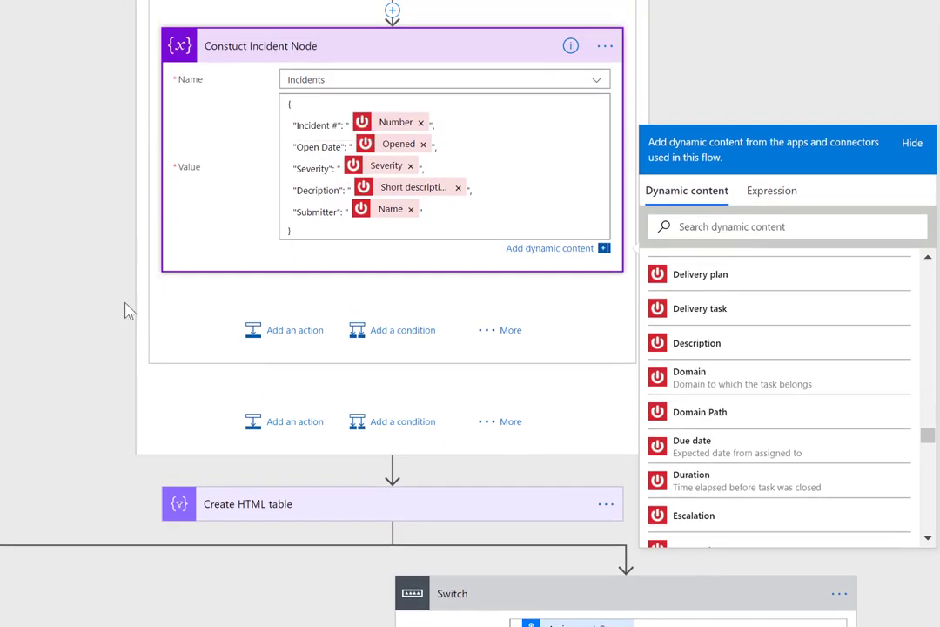
{"action": "left_click", "coordinate": [129, 311]}
- Expand the Create HTML table action and show its advanced options to review the header and column settings
{"action": "scroll", "coordinate": [294, 405], "scroll_direction": "down", "scroll_amount": 3}
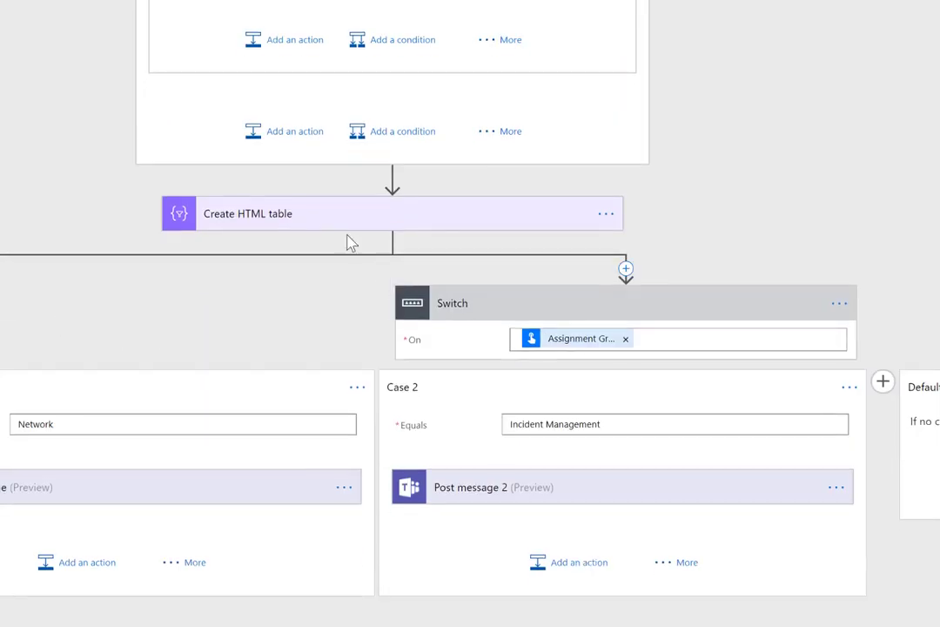
{"action": "left_click", "coordinate": [325, 218]}
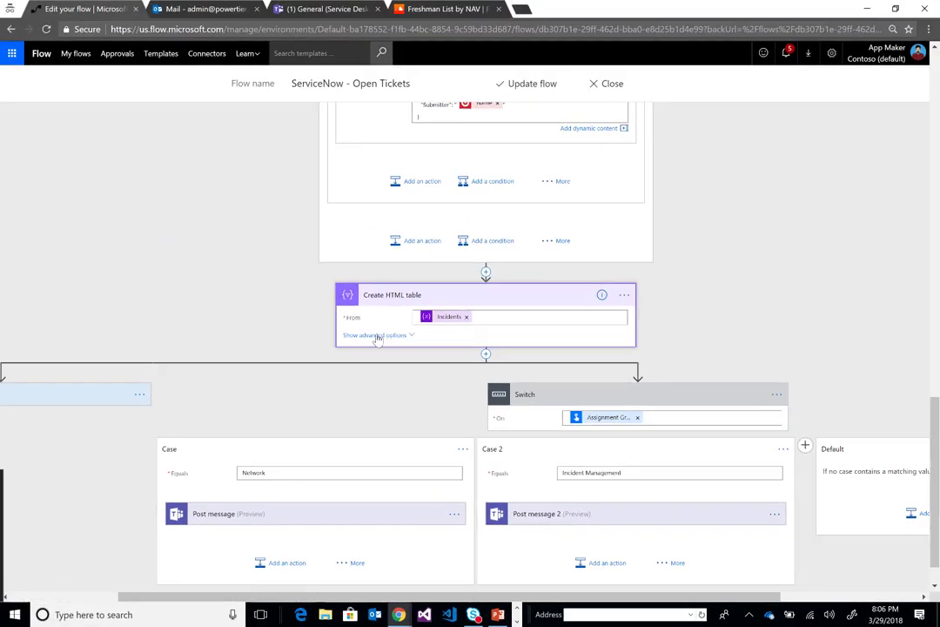
{"action": "left_click", "coordinate": [376, 335]}
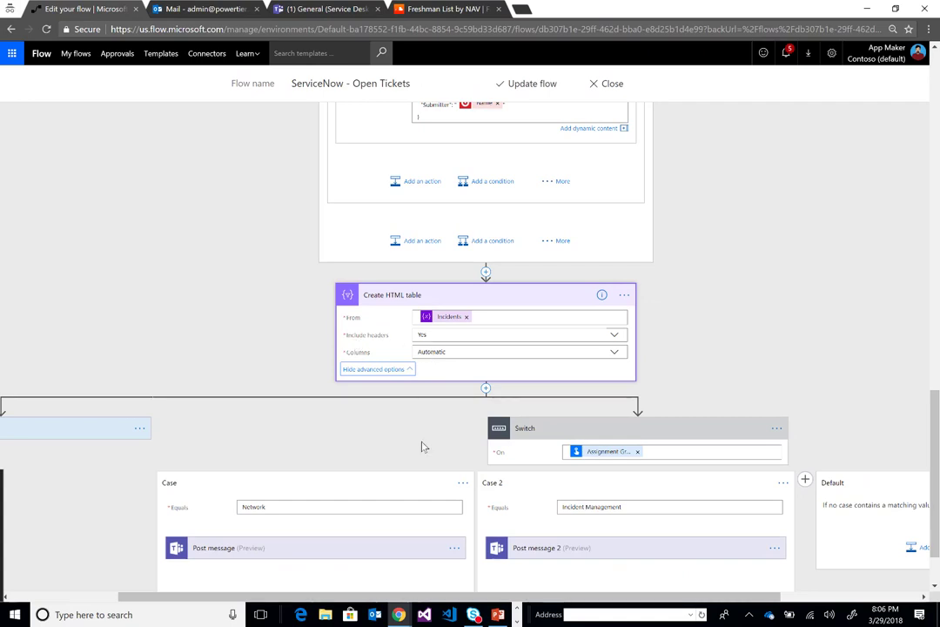
- Look at the parallel branch options available after the Create HTML table action, and dismiss them without adding anything
{"action": "scroll", "coordinate": [470, 487], "scroll_direction": "left", "scroll_amount": 2}
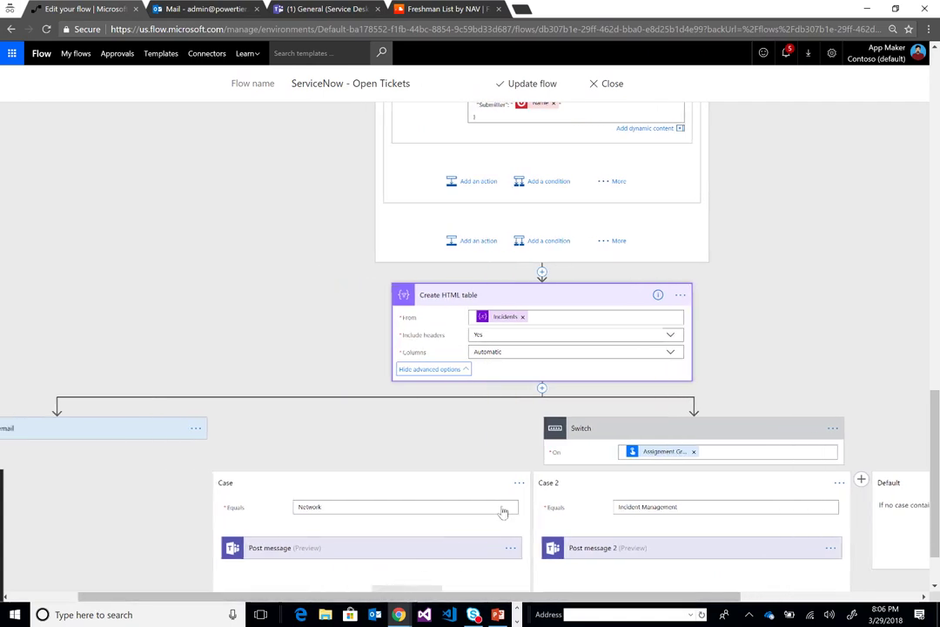
{"action": "left_click", "coordinate": [542, 389]}
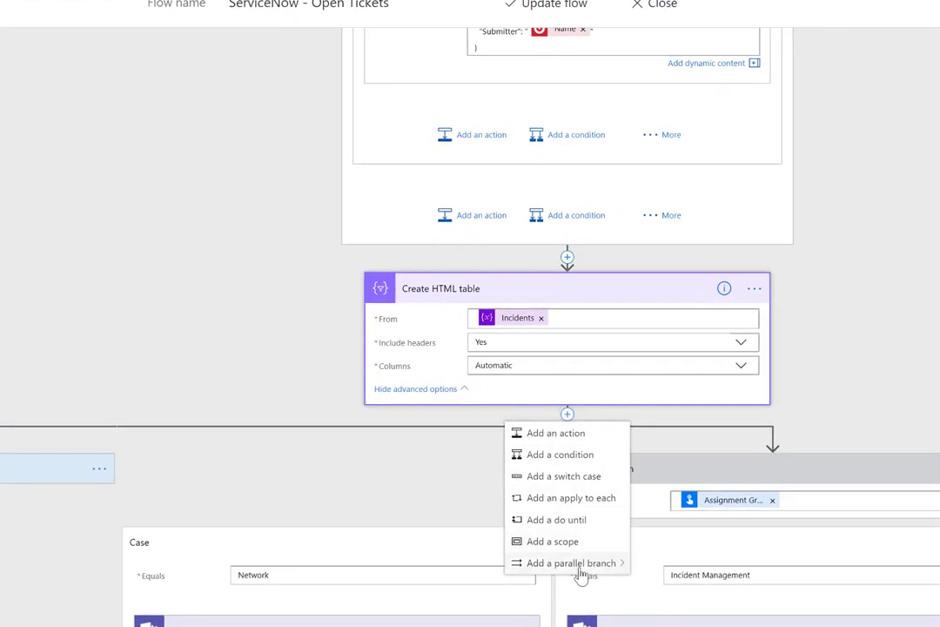
{"action": "mouse_move", "coordinate": [579, 571]}
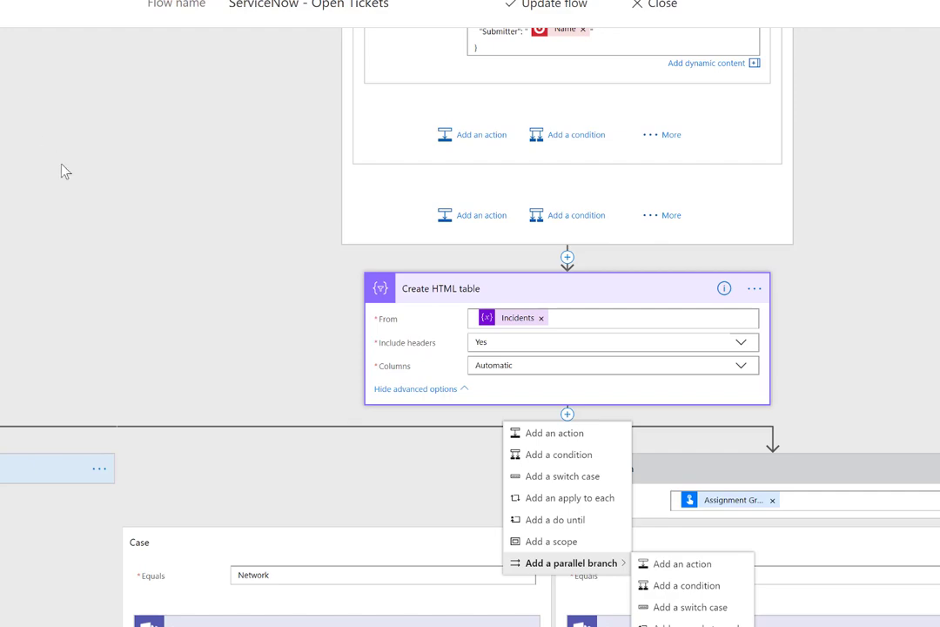
{"action": "left_click", "coordinate": [102, 203]}
- Expand the Send a Digest Email email action and examine how the collected incidents and HTML table feed its body
{"action": "scroll", "coordinate": [174, 261], "scroll_direction": "down", "scroll_amount": 1}
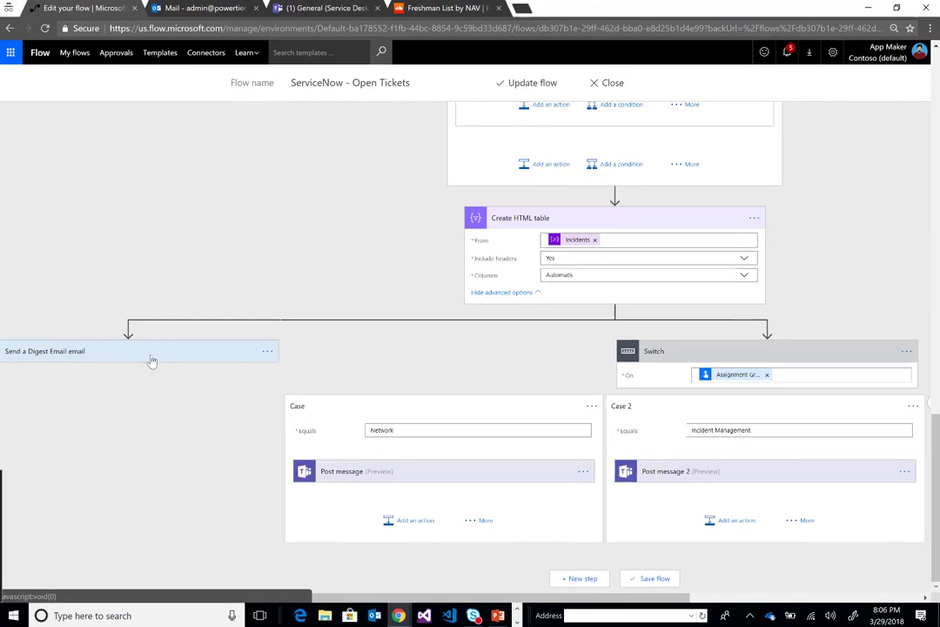
{"action": "left_click", "coordinate": [88, 372]}
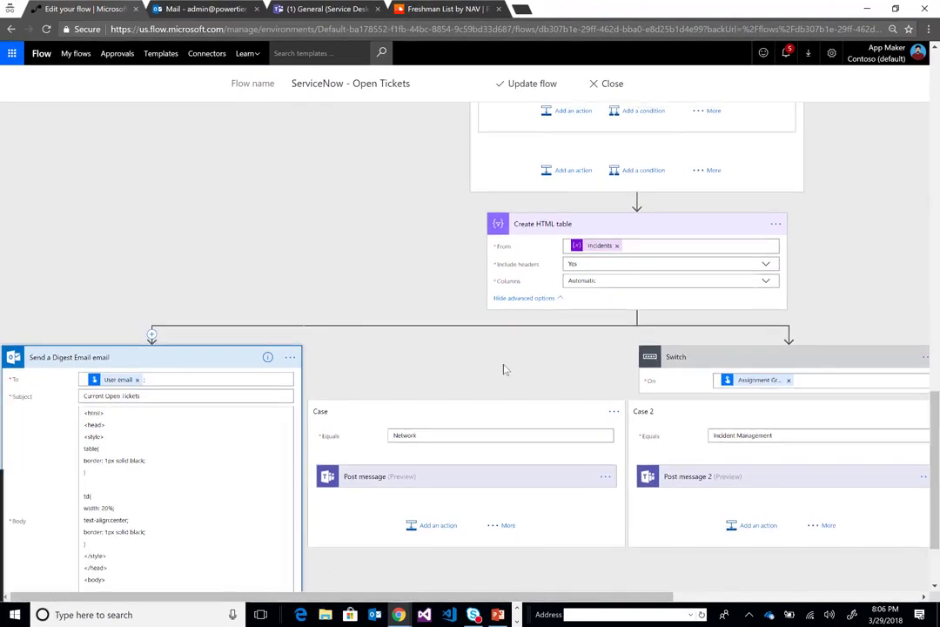
{"action": "scroll", "coordinate": [505, 371], "scroll_direction": "up", "scroll_amount": 4}
{"action": "scroll", "coordinate": [505, 371], "scroll_direction": "up", "scroll_amount": 5}
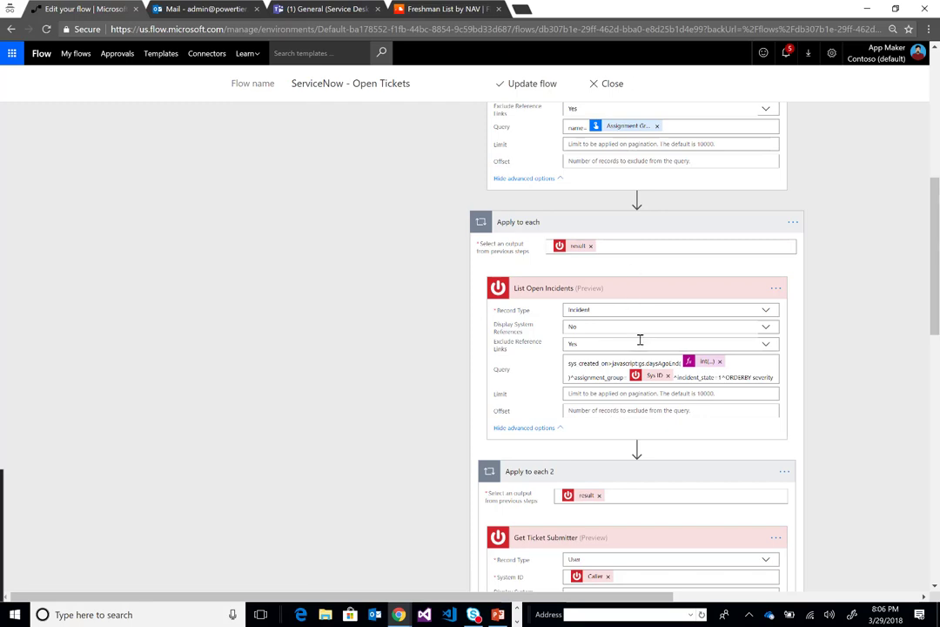
{"action": "scroll", "coordinate": [373, 325], "scroll_direction": "down", "scroll_amount": 10}
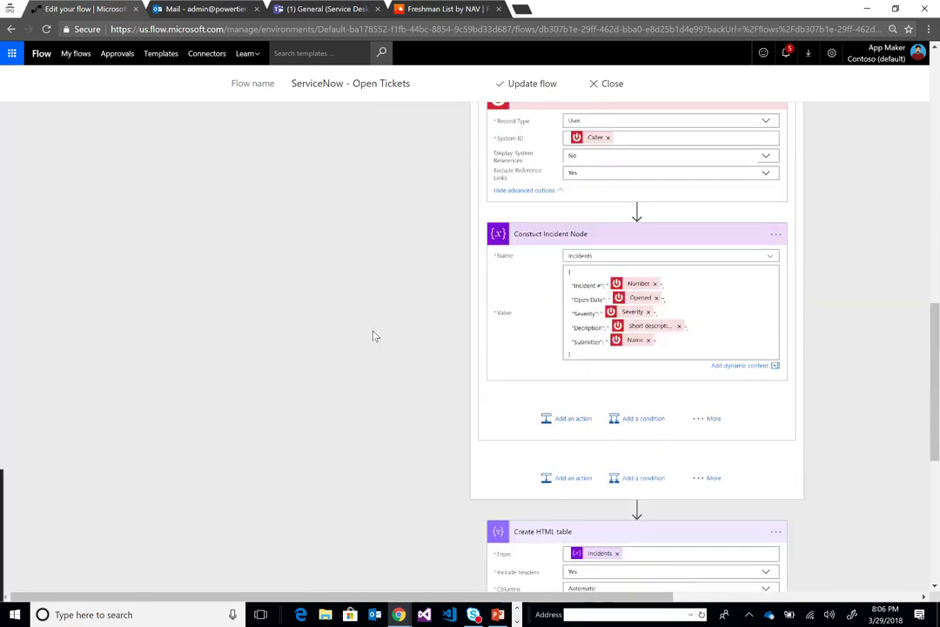
{"action": "scroll", "coordinate": [375, 336], "scroll_direction": "down", "scroll_amount": 3}
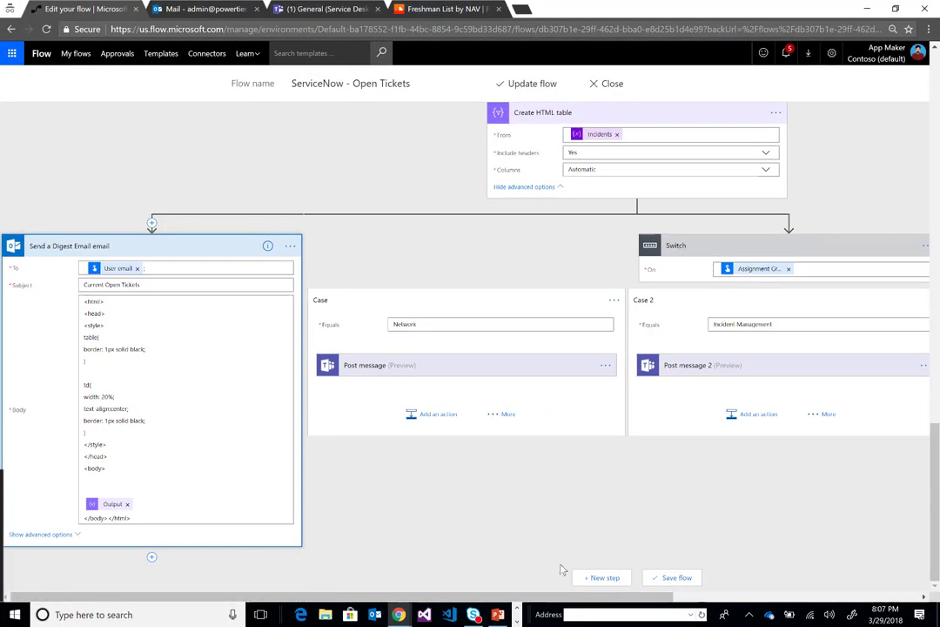
- Expand the Post message action in the Network case and review its team, channel and HTML message with the table output
{"action": "left_click_drag", "start_coordinate": [600, 597], "coordinate": [716, 600]}
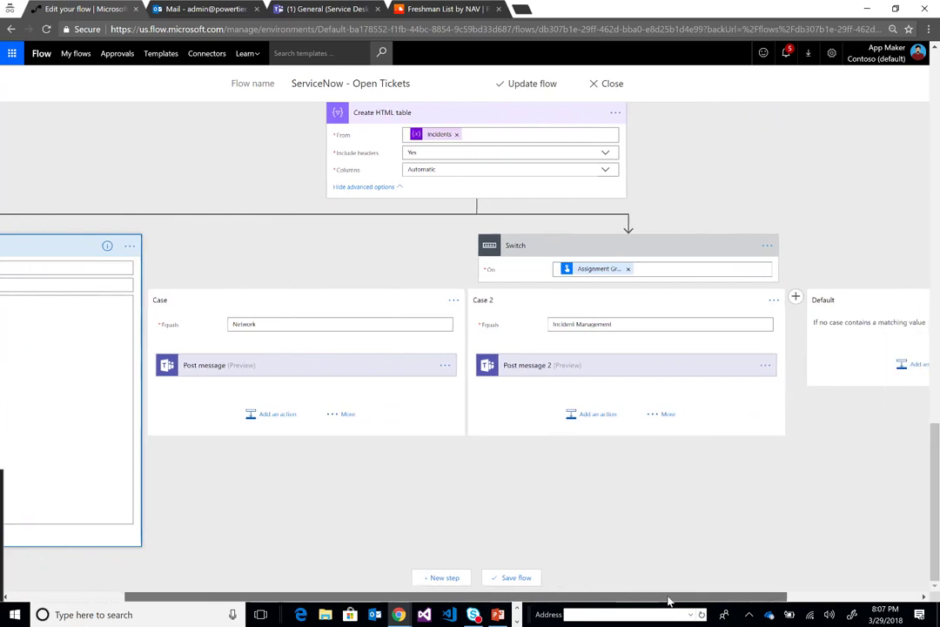
{"action": "left_click", "coordinate": [272, 374]}
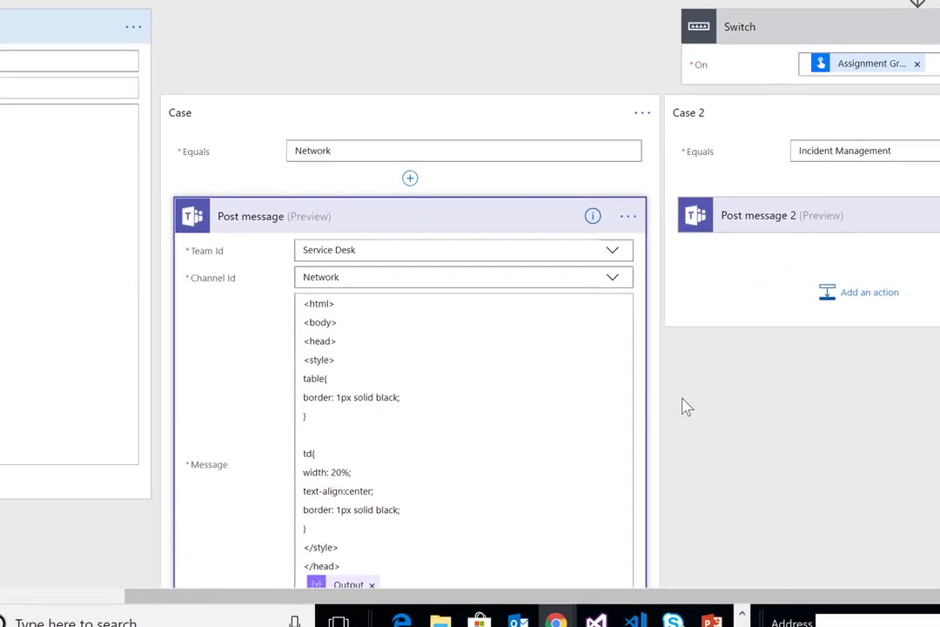
{"action": "scroll", "coordinate": [557, 383], "scroll_direction": "down", "scroll_amount": 2}
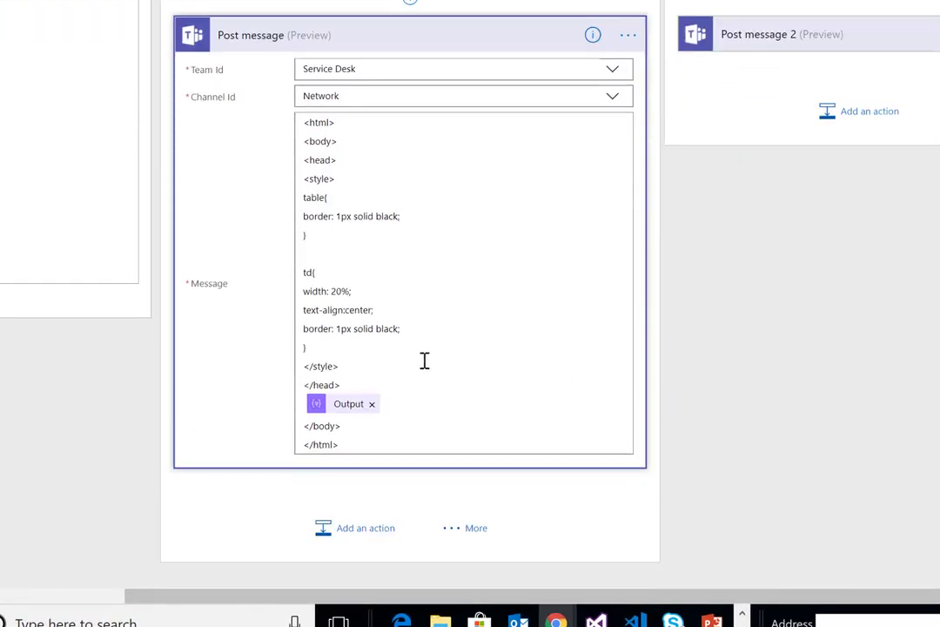
{"action": "mouse_move", "coordinate": [349, 409]}
{"action": "scroll", "coordinate": [340, 601], "scroll_direction": "left", "scroll_amount": 2}
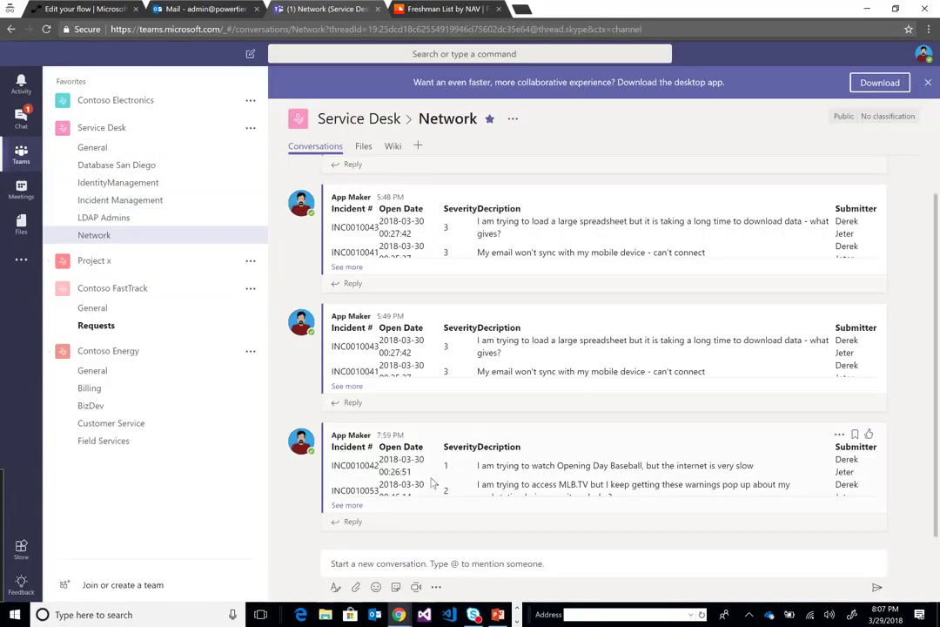
- Expand the latest incident post in the Service Desk Network channel in Microsoft Teams, and return to the flow editor
{"action": "left_click", "coordinate": [351, 507]}
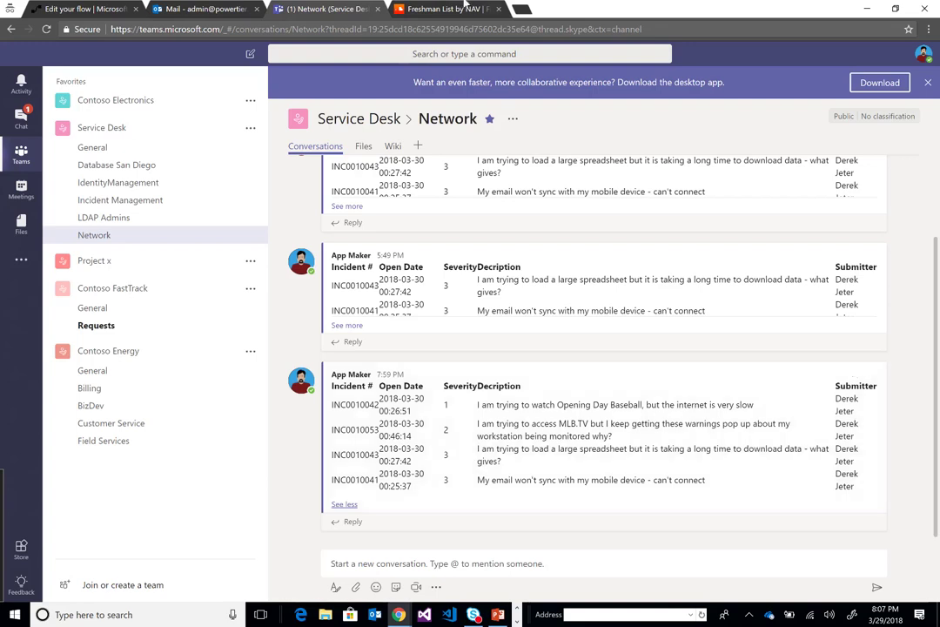
{"action": "left_click", "coordinate": [108, 11]}
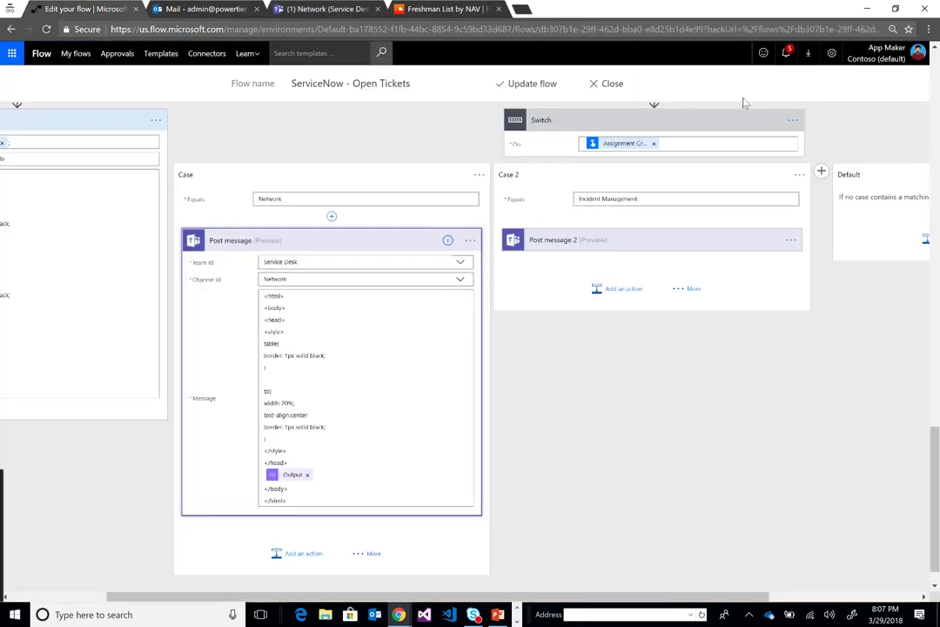
- Close the flow editor and open the most recent run in the run history of ServiceNow - Open Tickets
{"action": "left_click", "coordinate": [607, 83]}
{"action": "left_click", "coordinate": [520, 116]}
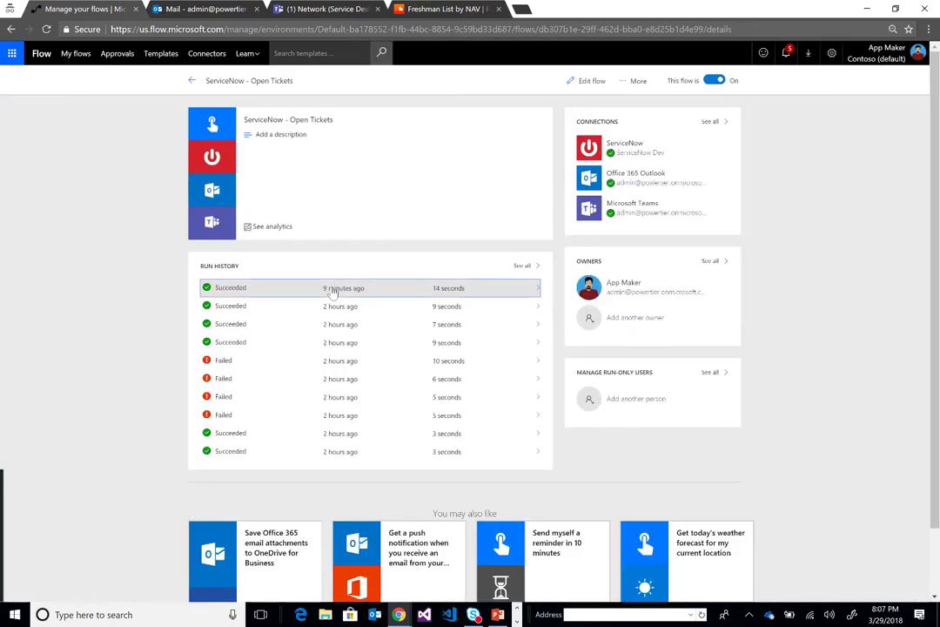
{"action": "left_click", "coordinate": [334, 293]}
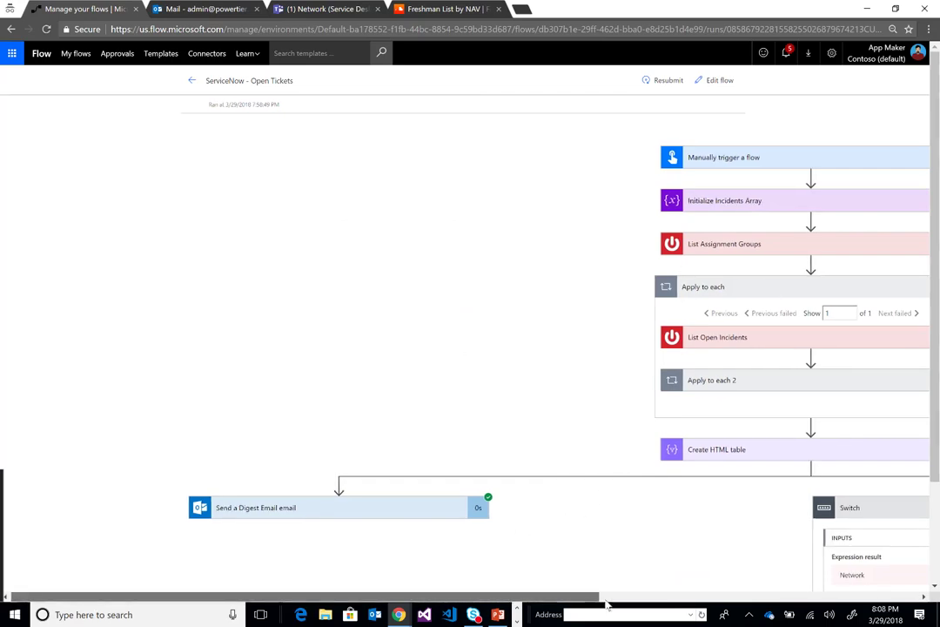
- Expand the List Assignment Groups action of the run and highlight the manager value in its output body
{"action": "left_click_drag", "start_coordinate": [508, 594], "coordinate": [775, 594]}
{"action": "left_click", "coordinate": [443, 241]}
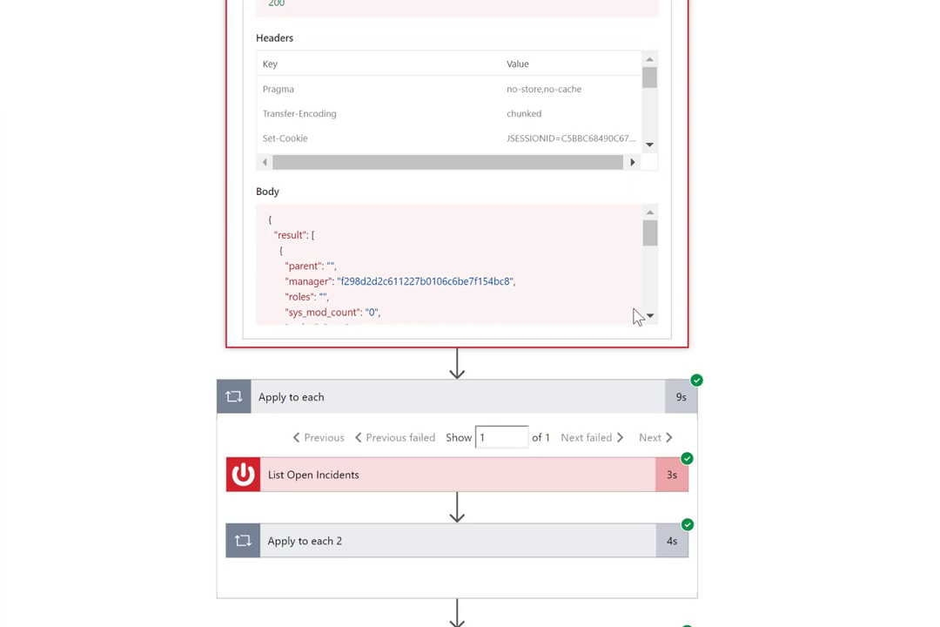
{"action": "left_click", "coordinate": [649, 315]}
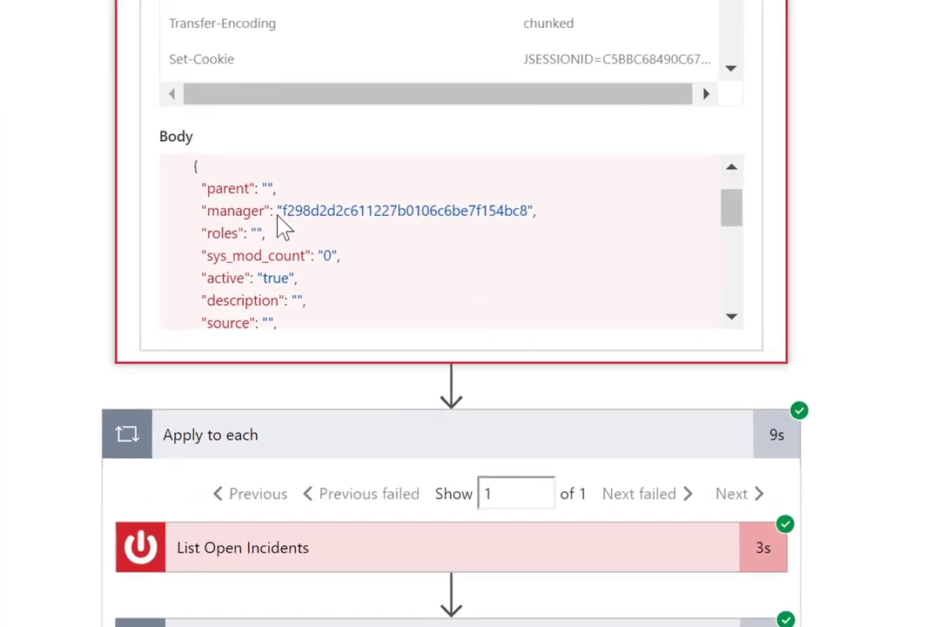
{"action": "left_click_drag", "start_coordinate": [278, 219], "coordinate": [524, 220]}
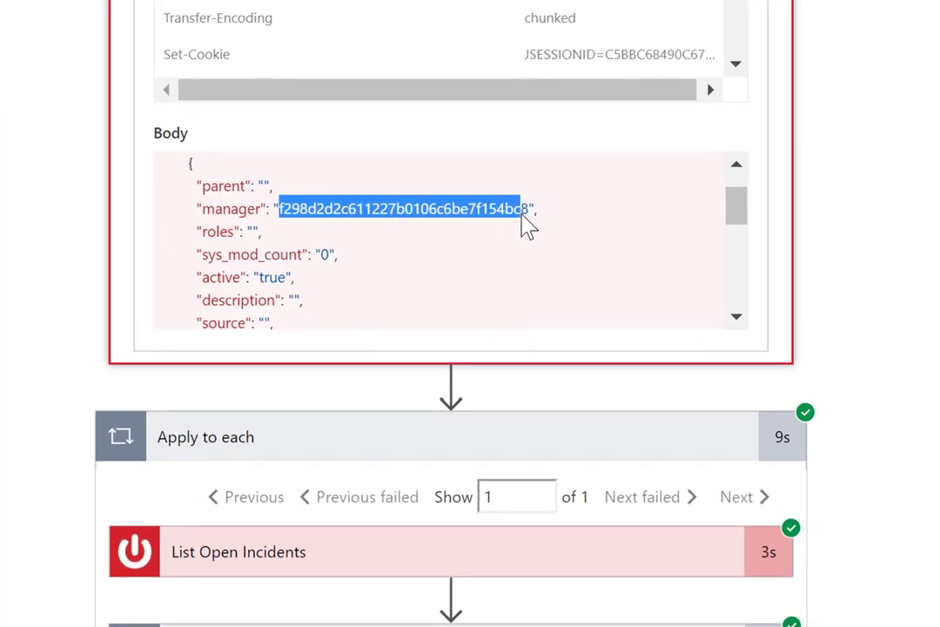
- Find the sys_id of the Network group further down the List Assignment Groups output body and highlight its value
{"action": "left_click", "coordinate": [737, 317]}
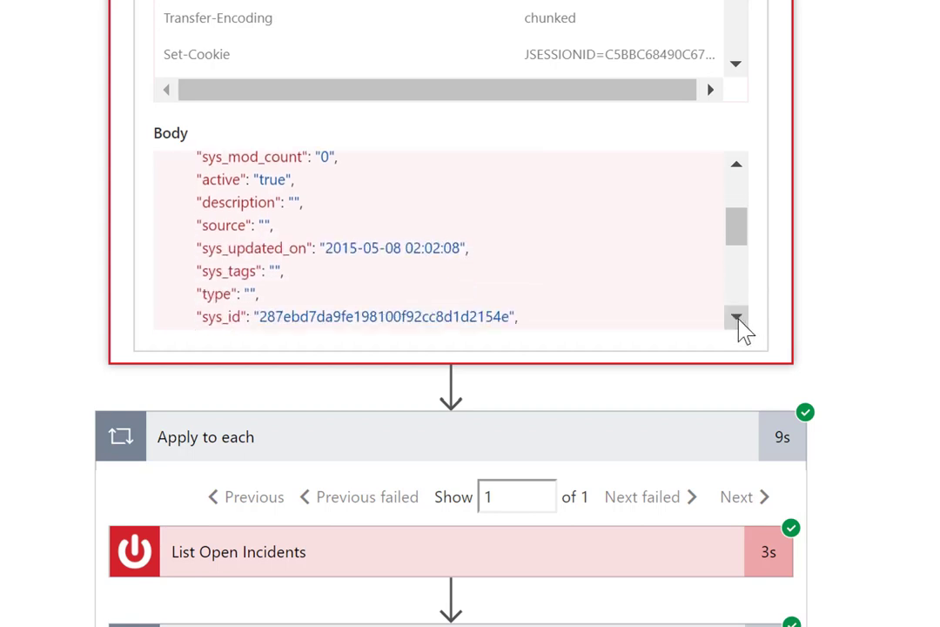
{"action": "left_click", "coordinate": [736, 317]}
{"action": "scroll", "coordinate": [451, 279], "scroll_direction": "down", "scroll_amount": 1}
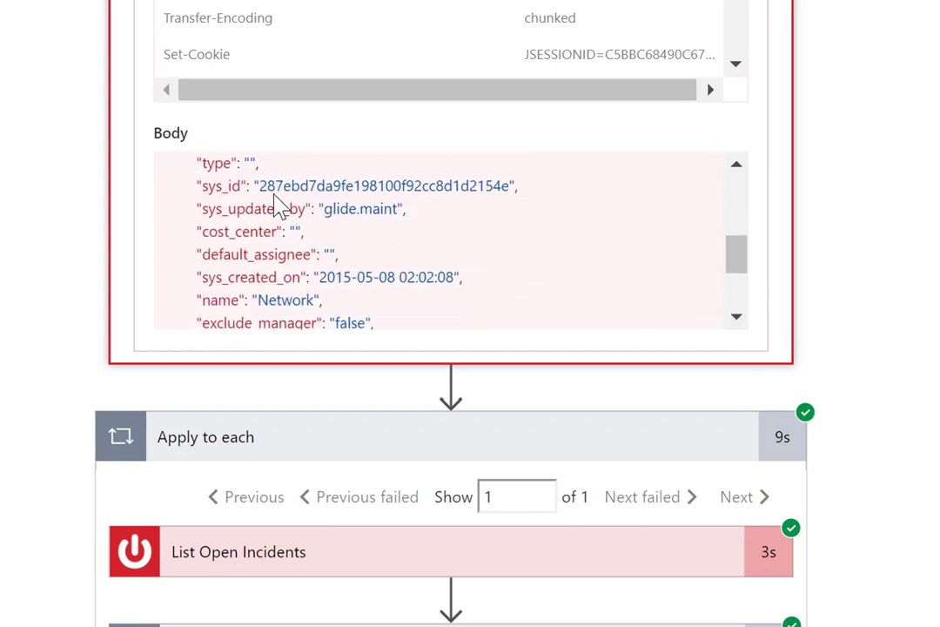
{"action": "left_click_drag", "start_coordinate": [257, 186], "coordinate": [510, 194]}
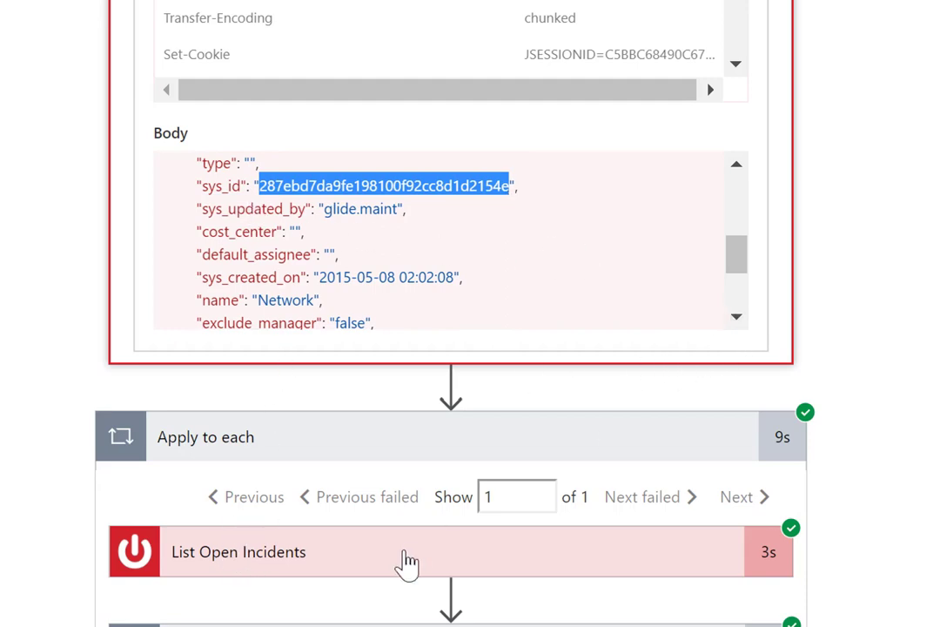
- Expand all inputs of the run's List Open Incidents action and highlight the assignment_group ID in its query
{"action": "left_click", "coordinate": [521, 533]}
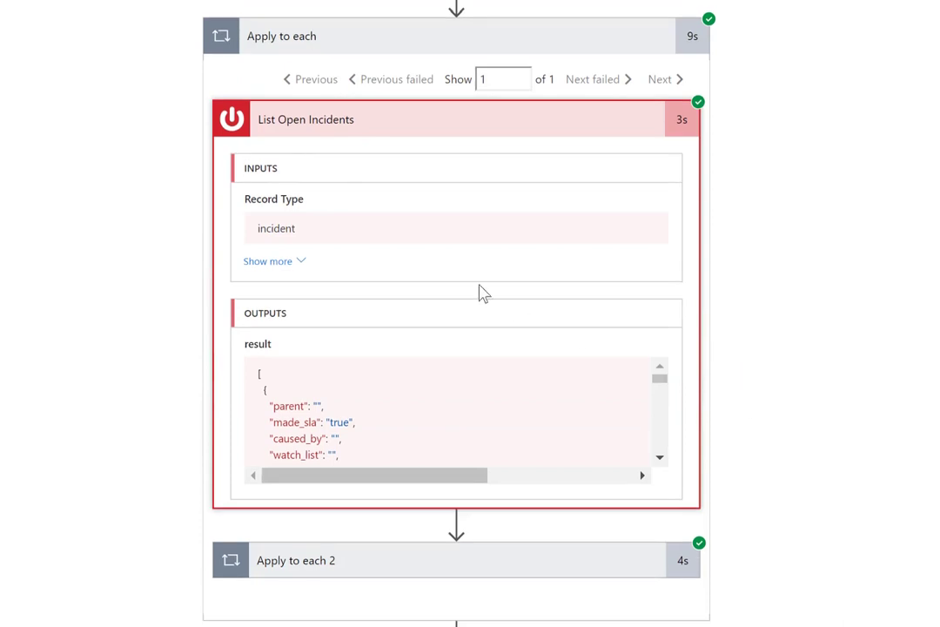
{"action": "left_click", "coordinate": [264, 261]}
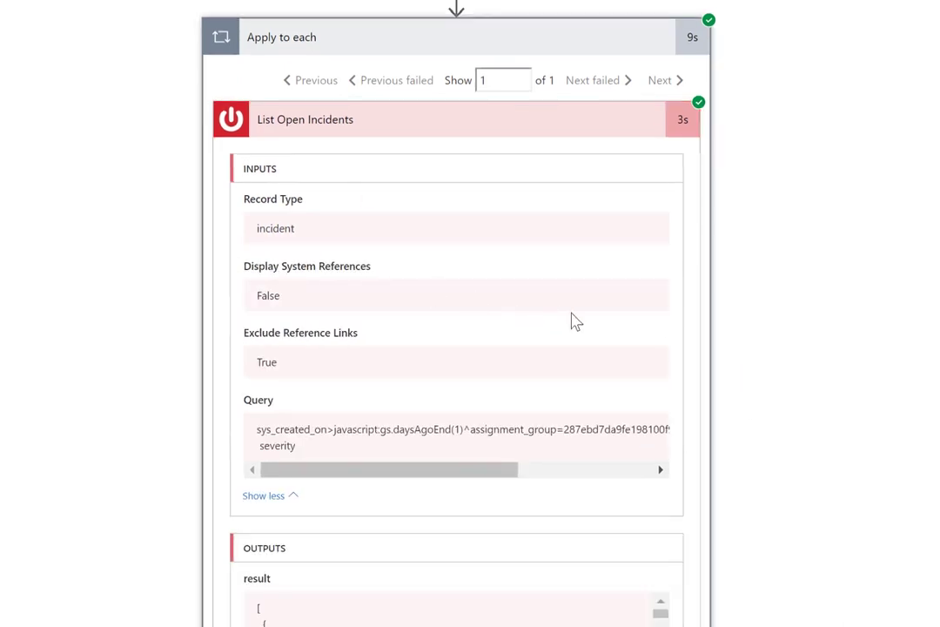
{"action": "left_click_drag", "start_coordinate": [465, 476], "coordinate": [535, 486]}
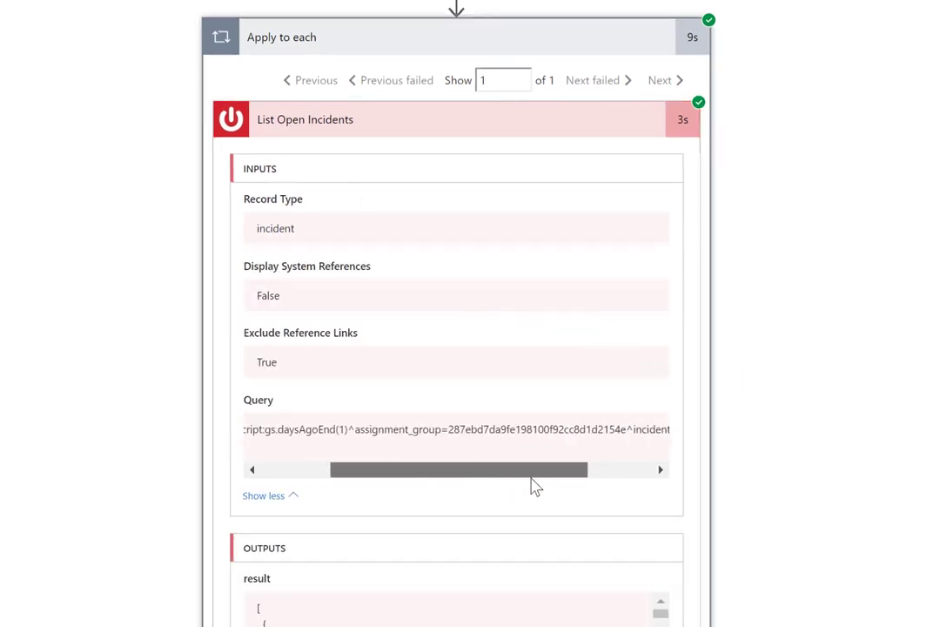
{"action": "left_click_drag", "start_coordinate": [451, 441], "coordinate": [631, 445]}
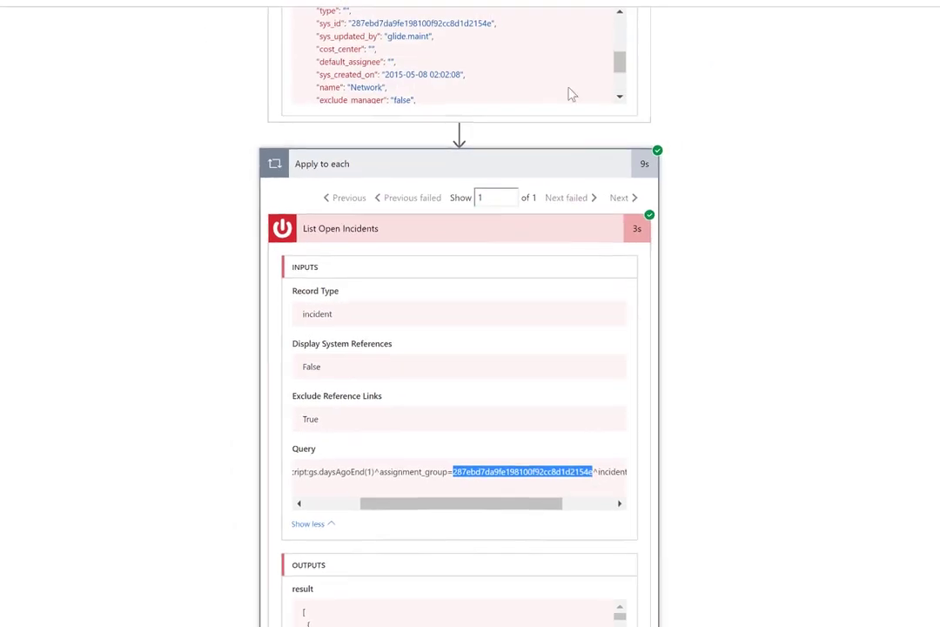
- Expand the Get Ticket Submitter action inside Apply to each 2, show all its inputs and highlight the System ID
{"action": "scroll", "coordinate": [914, 466], "scroll_direction": "down", "scroll_amount": 4}
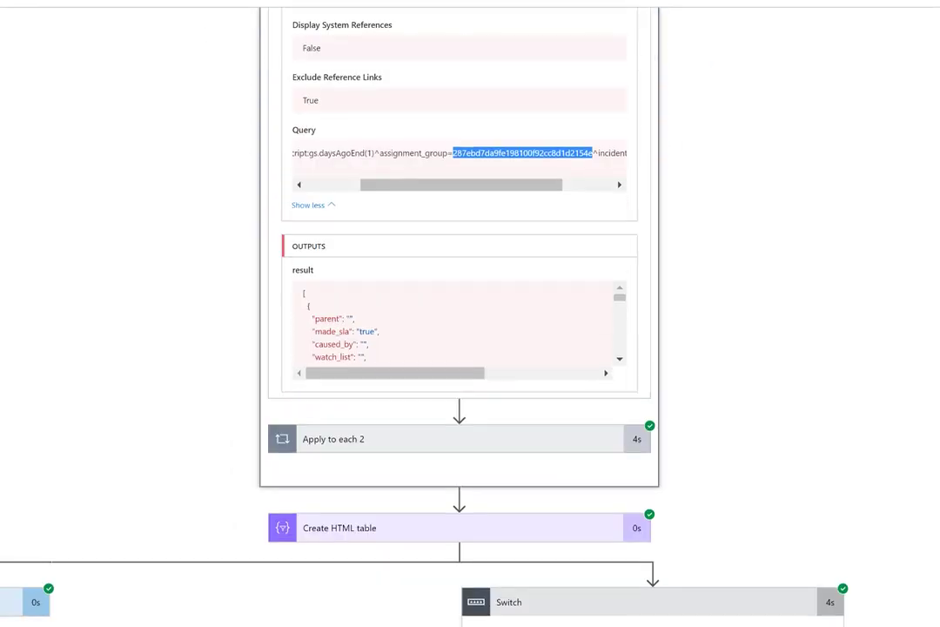
{"action": "left_click", "coordinate": [479, 449]}
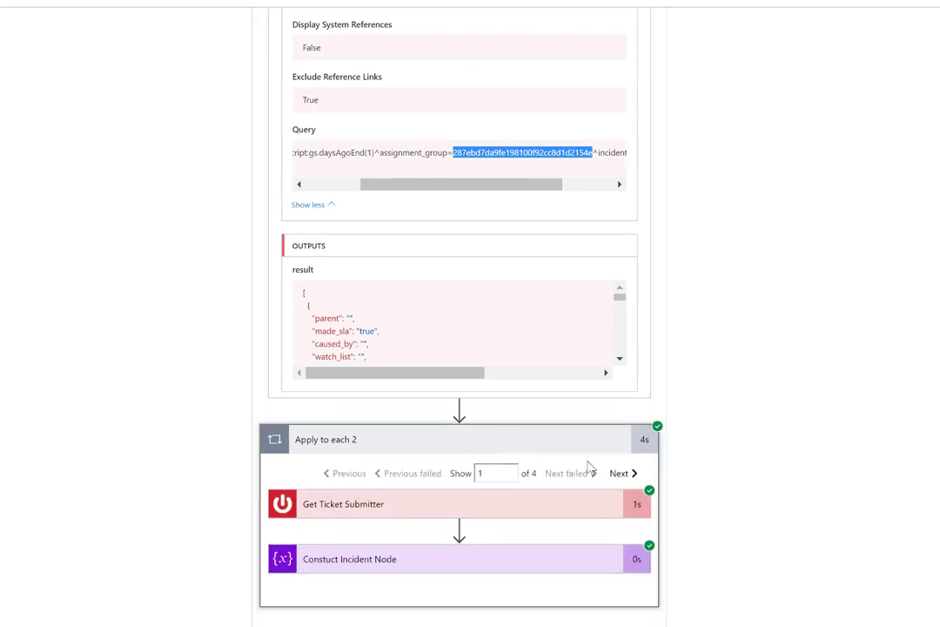
{"action": "scroll", "coordinate": [466, 445], "scroll_direction": "down", "scroll_amount": 3}
{"action": "left_click", "coordinate": [408, 265]}
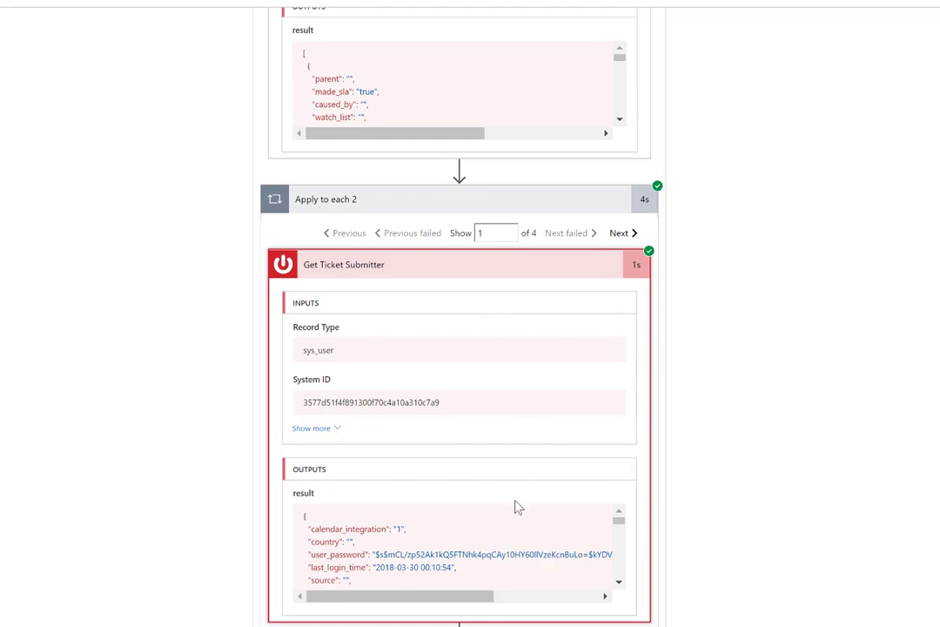
{"action": "left_click", "coordinate": [304, 427]}
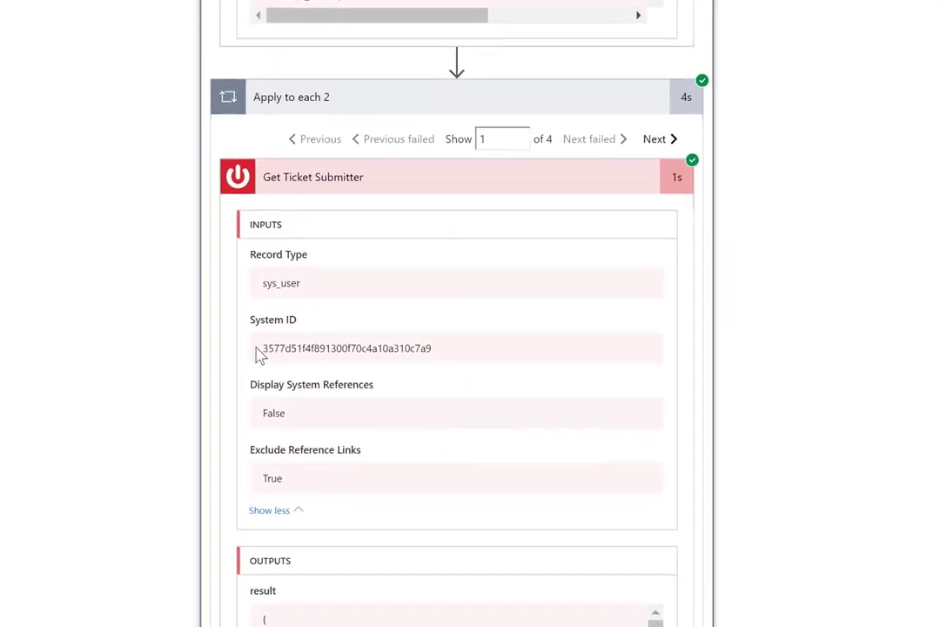
{"action": "left_click_drag", "start_coordinate": [262, 348], "coordinate": [437, 367]}
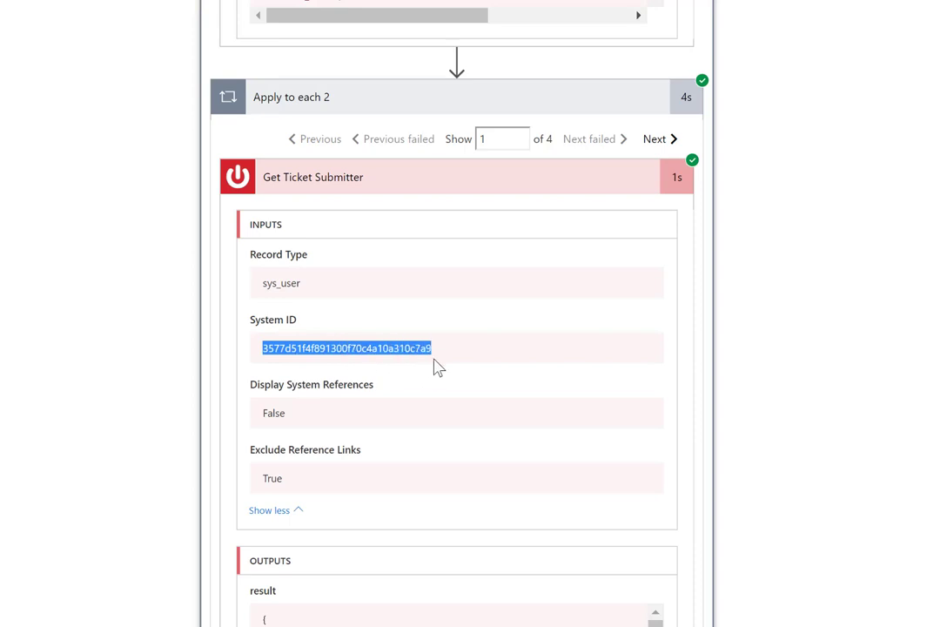
- Find the user_name entry in the Get Ticket Submitter output result and highlight it
{"action": "scroll", "coordinate": [918, 418], "scroll_direction": "down", "scroll_amount": 3}
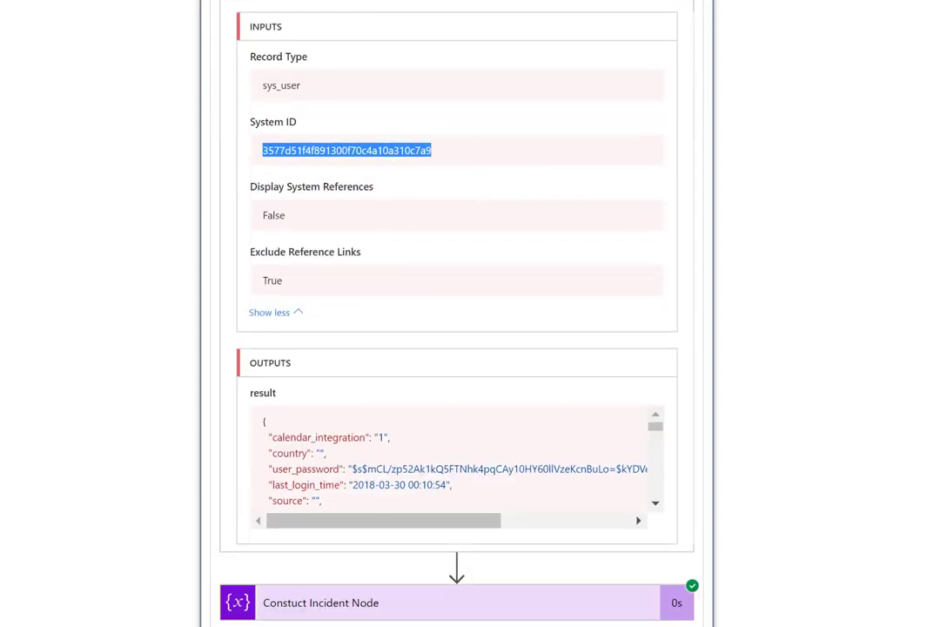
{"action": "scroll", "coordinate": [561, 478], "scroll_direction": "down", "scroll_amount": 5}
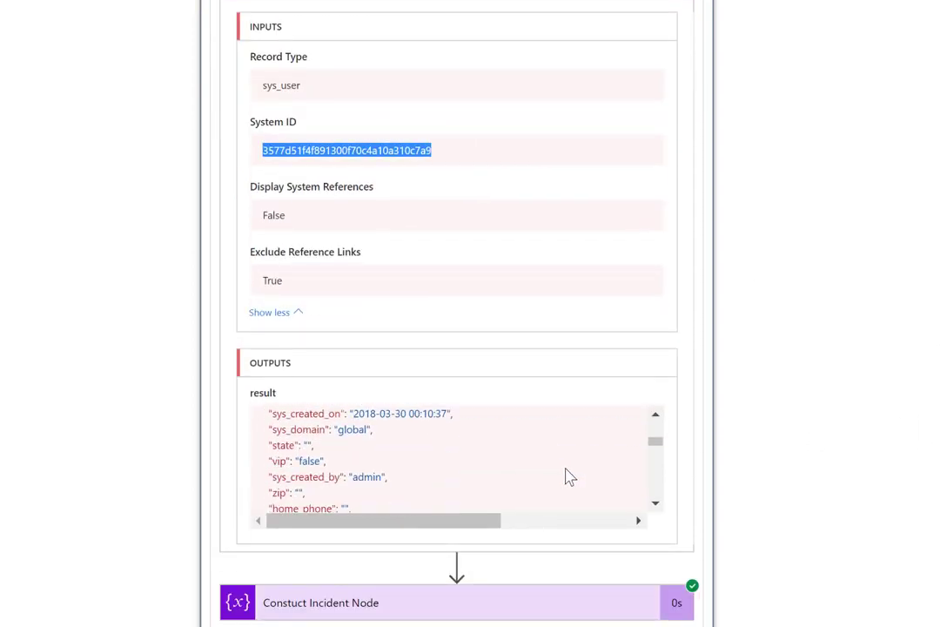
{"action": "scroll", "coordinate": [568, 475], "scroll_direction": "down", "scroll_amount": 8}
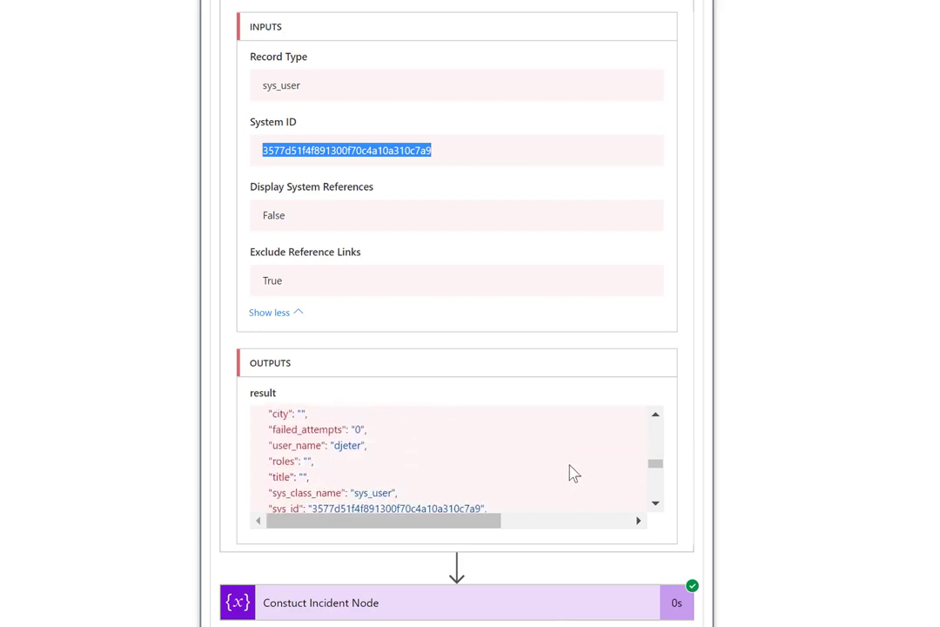
{"action": "left_click_drag", "start_coordinate": [368, 438], "coordinate": [268, 441]}
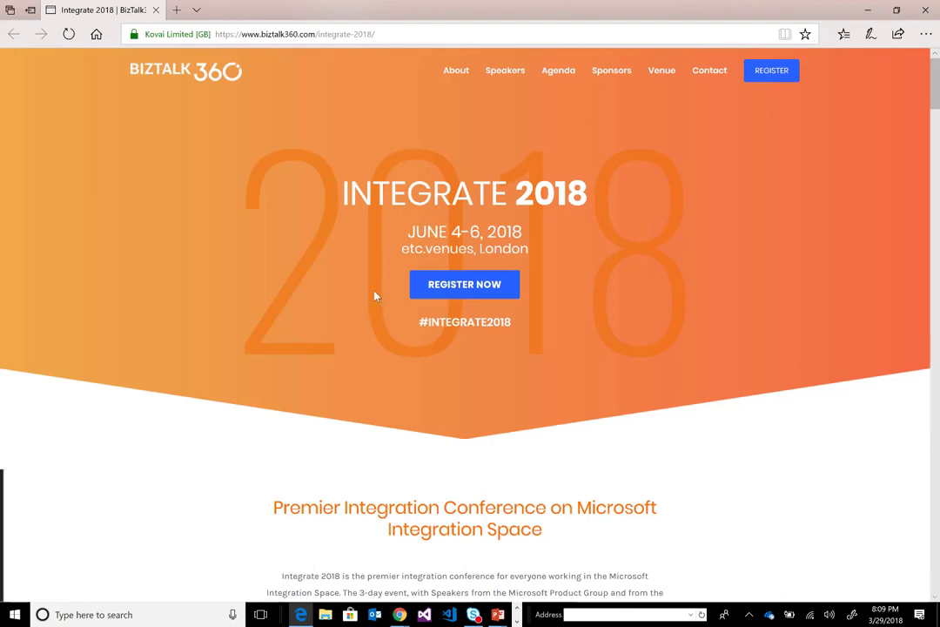
- Go to the Pricing & Registration section of the Integrate 2018 conference page
{"action": "left_click", "coordinate": [766, 74]}
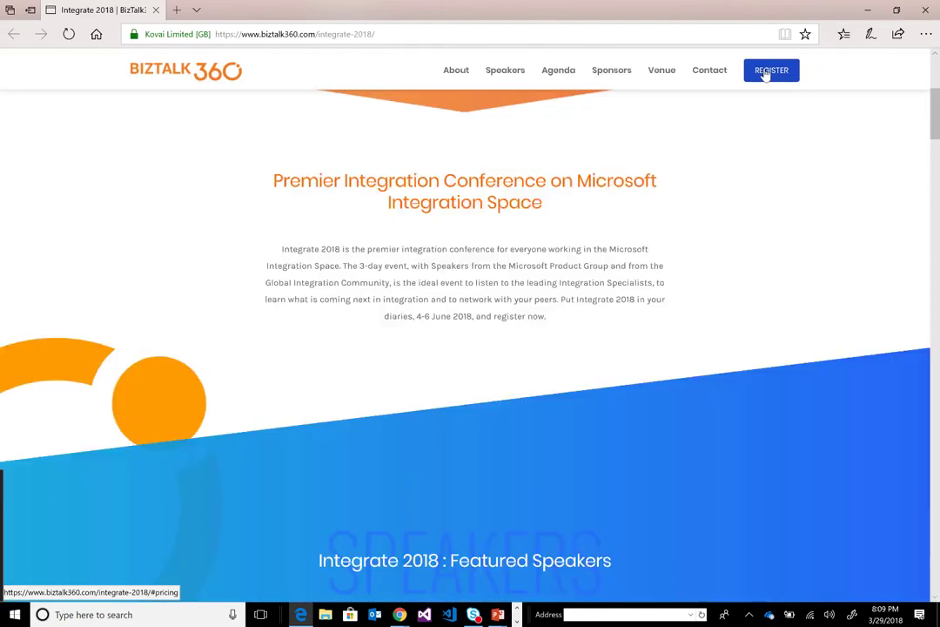
{"action": "left_click", "coordinate": [766, 73]}
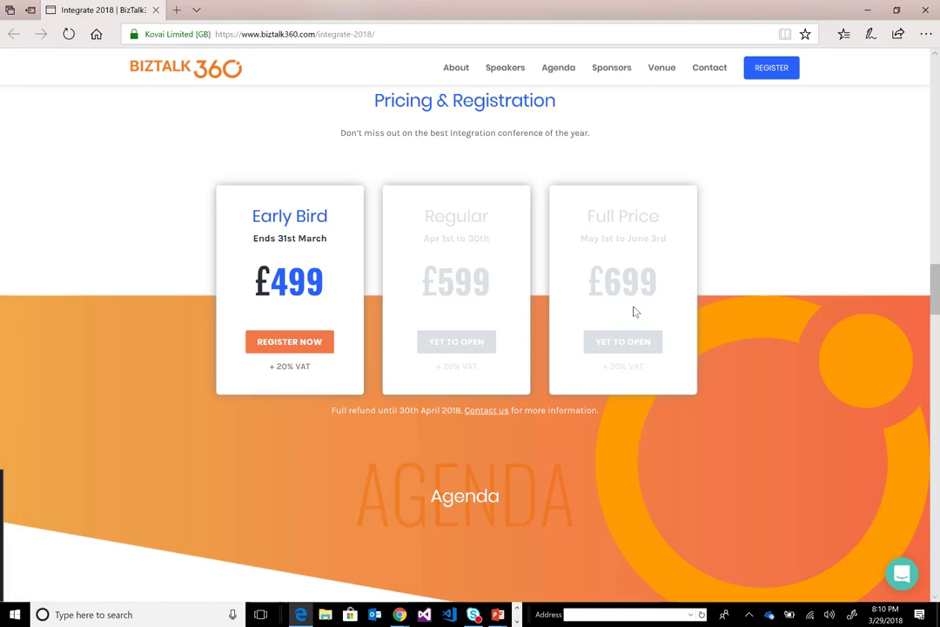
- Return to the featured speakers, highlight the third speaker's name in the second row, and dismiss the chat message
{"action": "scroll", "coordinate": [625, 256], "scroll_direction": "up", "scroll_amount": 10}
{"action": "scroll", "coordinate": [687, 256], "scroll_direction": "up", "scroll_amount": 5}
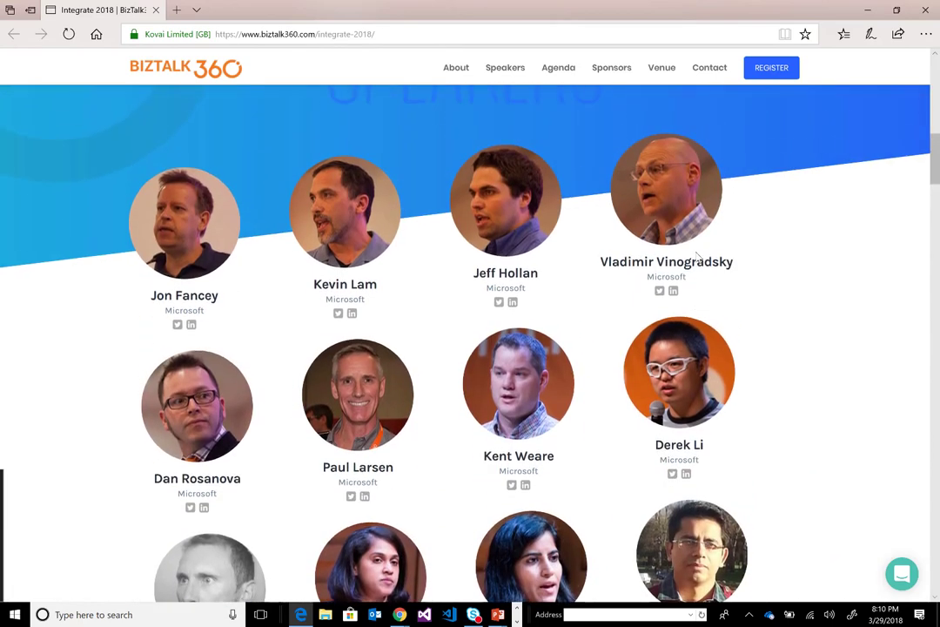
{"action": "left_click_drag", "start_coordinate": [558, 459], "coordinate": [484, 459]}
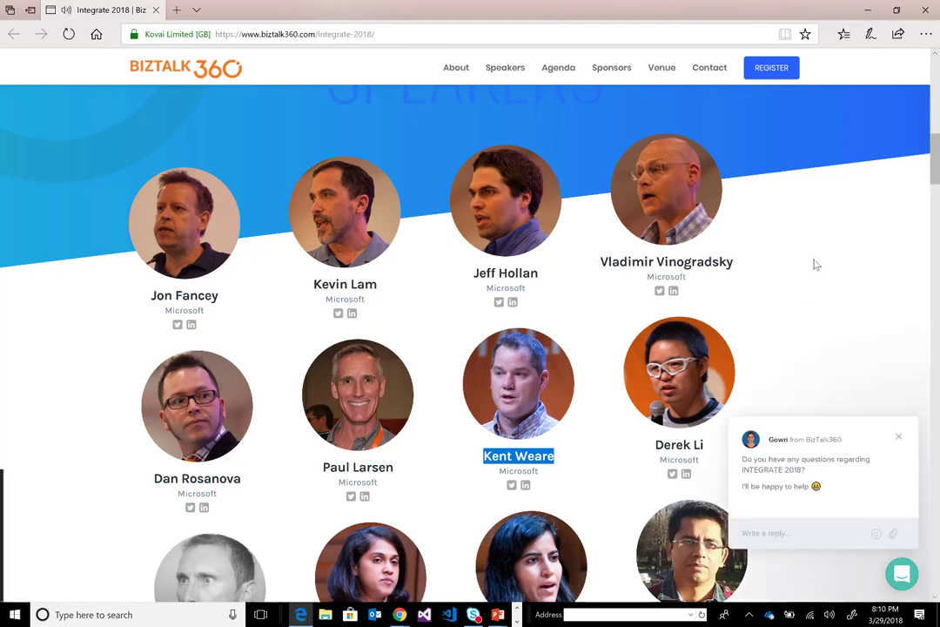
{"action": "left_click", "coordinate": [901, 440]}
{"action": "left_click", "coordinate": [900, 441]}
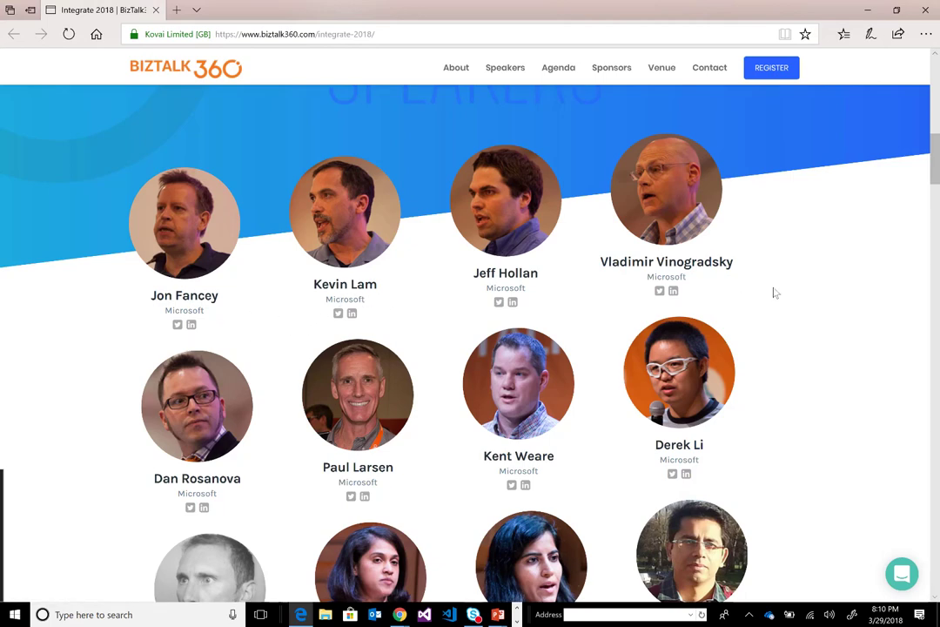
- Highlight part of the third first-row speaker's name, and the full names of the first two second-row speakers in turn
{"action": "left_click", "coordinate": [474, 273]}
{"action": "left_click_drag", "start_coordinate": [502, 277], "coordinate": [521, 275]}
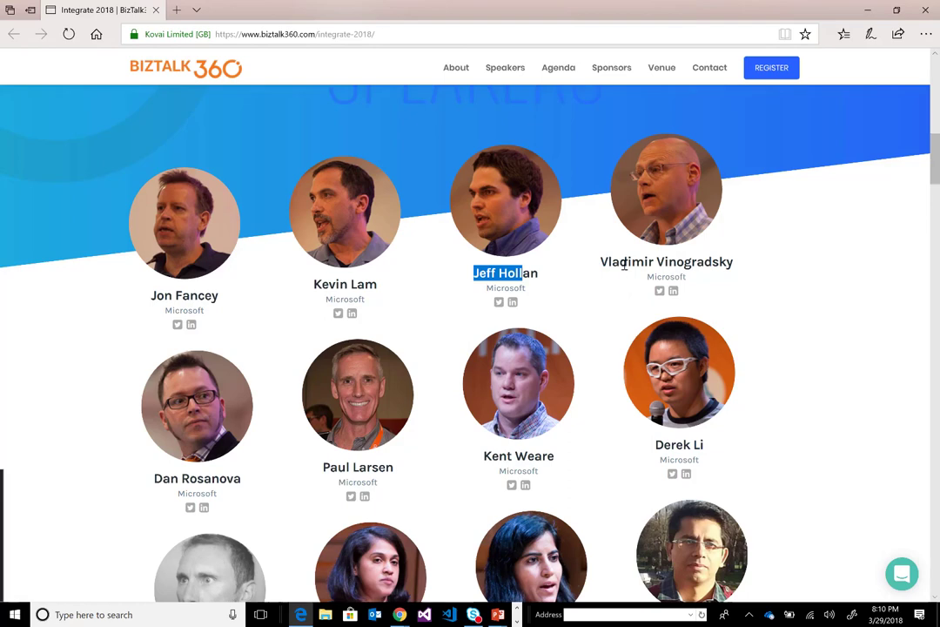
{"action": "left_click", "coordinate": [607, 294]}
{"action": "scroll", "coordinate": [612, 297], "scroll_direction": "down", "scroll_amount": 1}
{"action": "scroll", "coordinate": [612, 296], "scroll_direction": "down", "scroll_amount": 2}
{"action": "scroll", "coordinate": [610, 293], "scroll_direction": "up", "scroll_amount": 1}
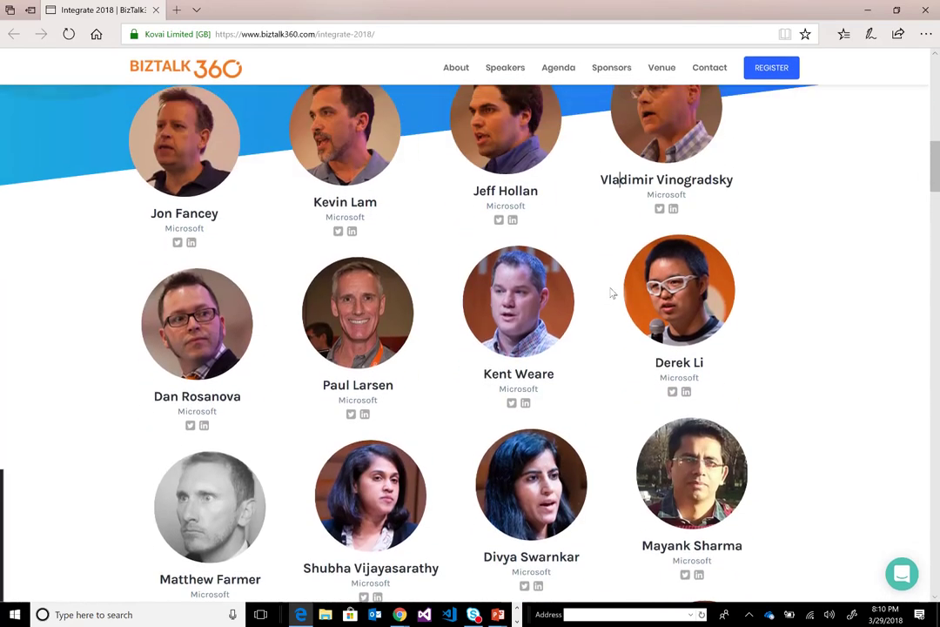
{"action": "left_click_drag", "start_coordinate": [247, 399], "coordinate": [146, 399]}
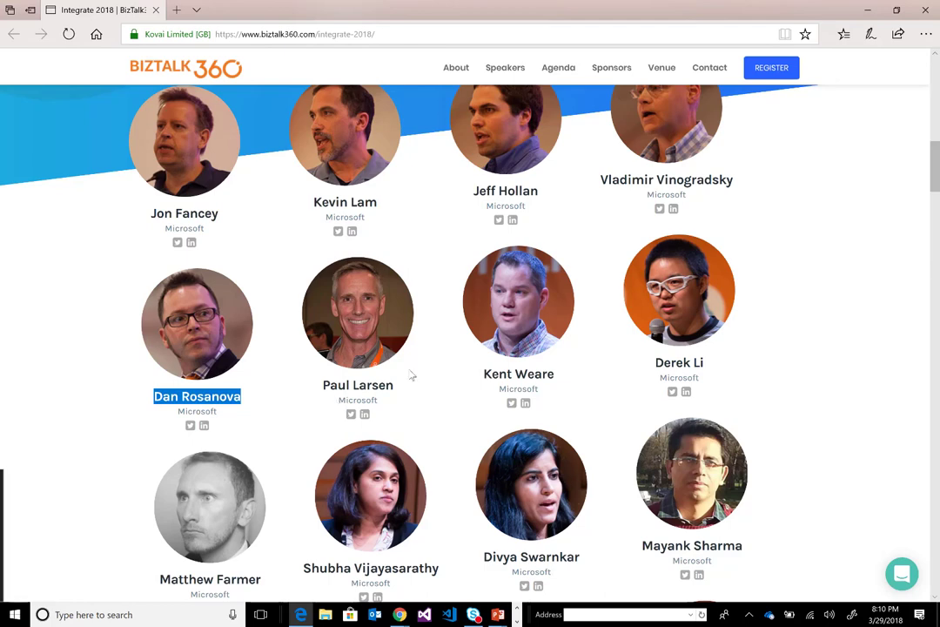
{"action": "left_click_drag", "start_coordinate": [407, 383], "coordinate": [319, 397]}
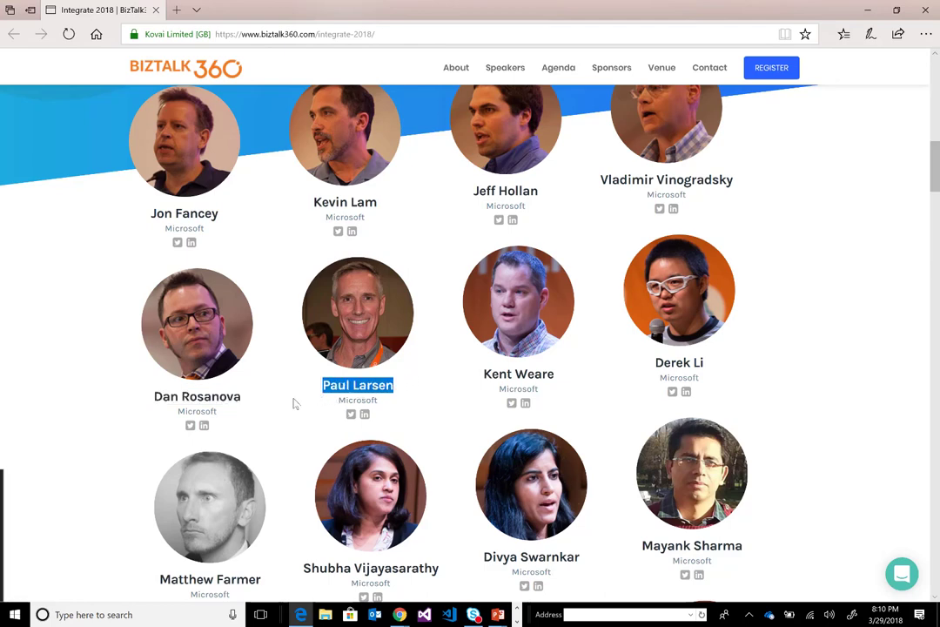
- Look through the remaining Integrate 2018 speakers, including the Microsoft Azure MVPs, and return to the first rows
{"action": "scroll", "coordinate": [557, 274], "scroll_direction": "down", "scroll_amount": 3}
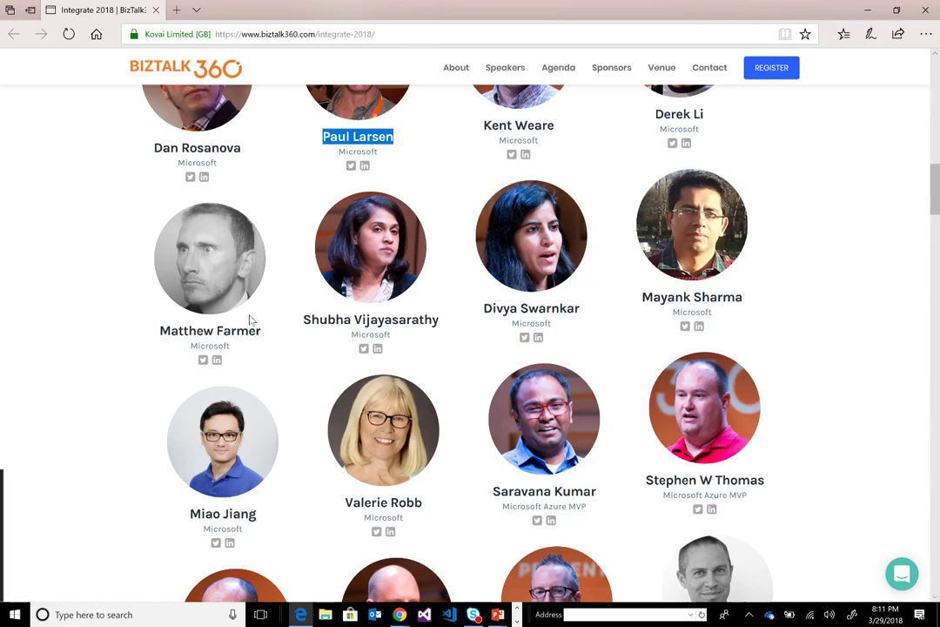
{"action": "scroll", "coordinate": [248, 334], "scroll_direction": "down", "scroll_amount": 2}
{"action": "scroll", "coordinate": [248, 333], "scroll_direction": "down", "scroll_amount": 3}
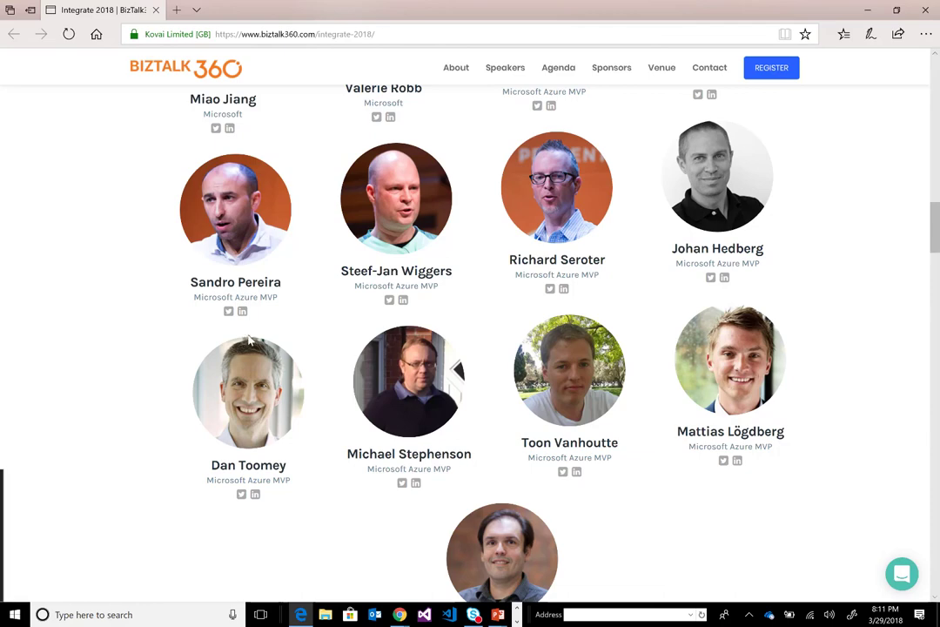
{"action": "scroll", "coordinate": [262, 333], "scroll_direction": "up", "scroll_amount": 5}
{"action": "scroll", "coordinate": [265, 335], "scroll_direction": "up", "scroll_amount": 3}
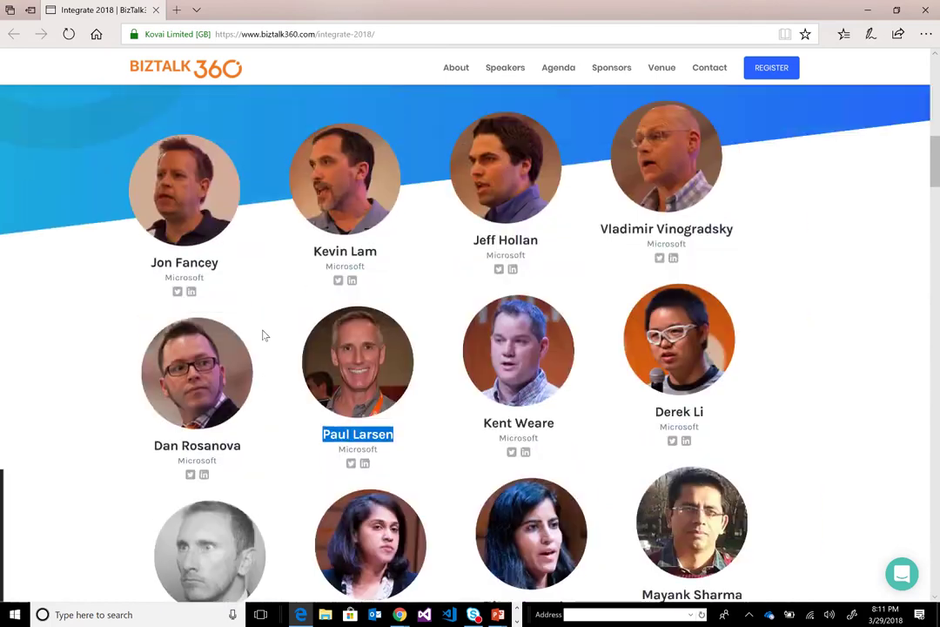